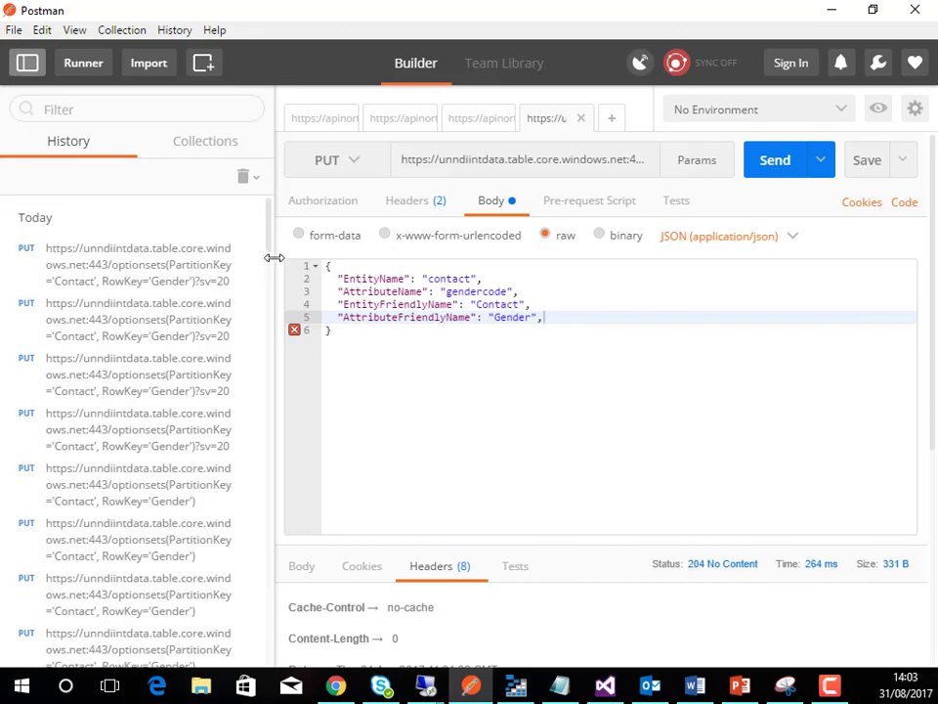
Step: Narrow the history sidebar and review the PUT request's URL, headers and JSON body
{"action": "left_click_drag", "start_coordinate": [273, 259], "coordinate": [53, 256]}
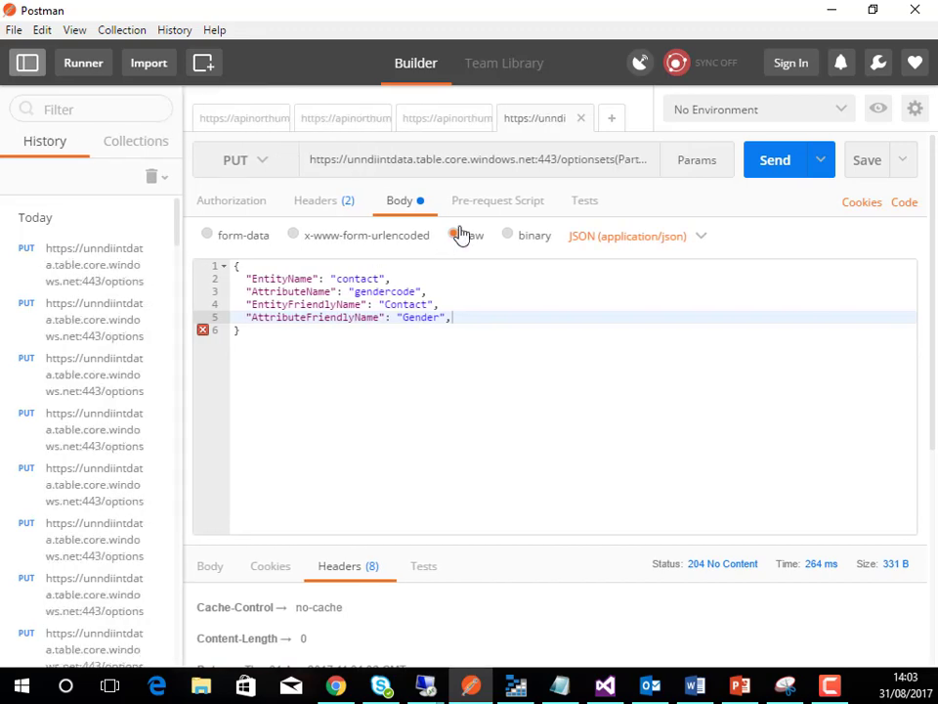
{"action": "left_click_drag", "start_coordinate": [321, 161], "coordinate": [445, 164]}
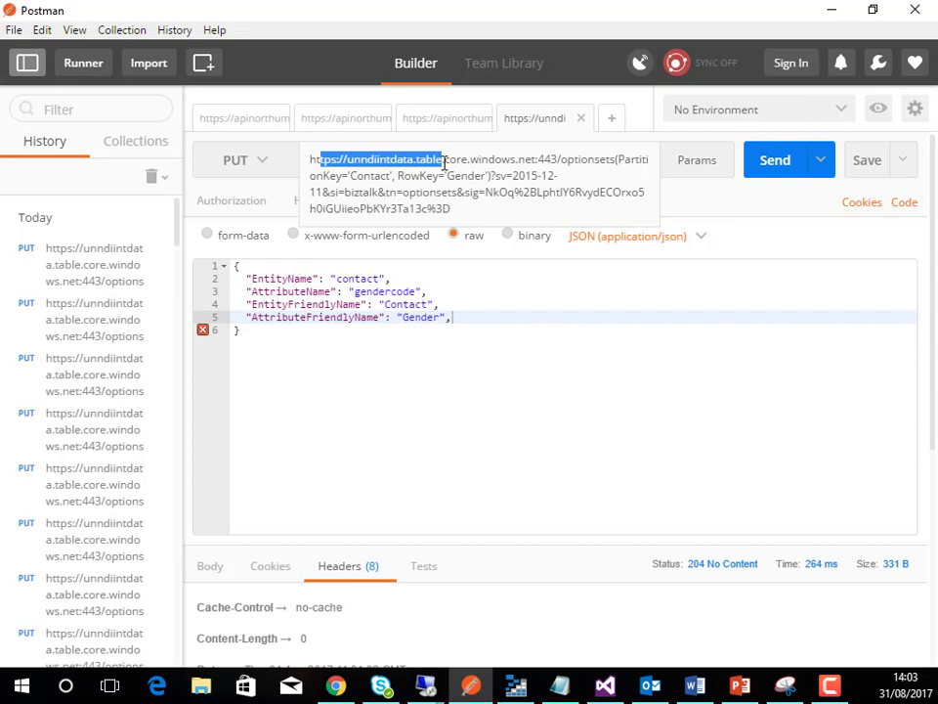
{"action": "left_click", "coordinate": [565, 399]}
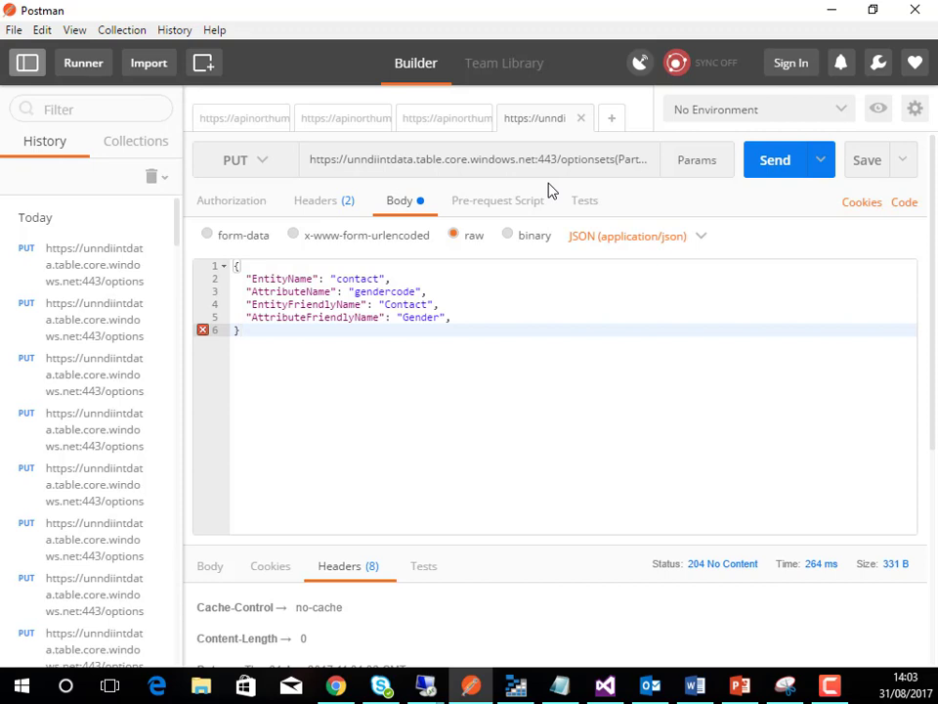
{"action": "left_click", "coordinate": [335, 204]}
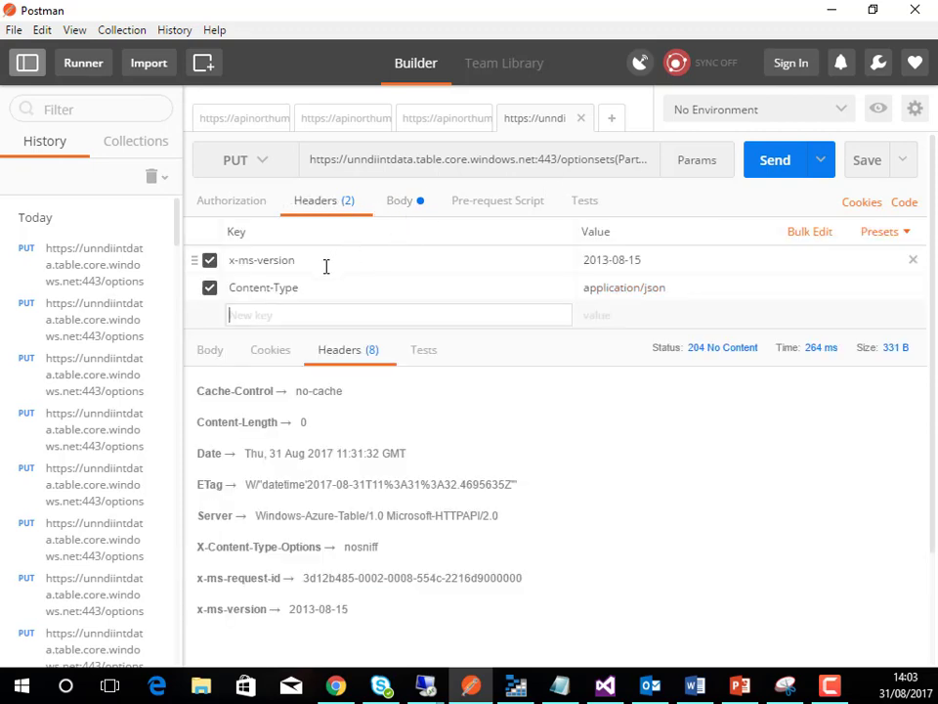
{"action": "left_click", "coordinate": [393, 203]}
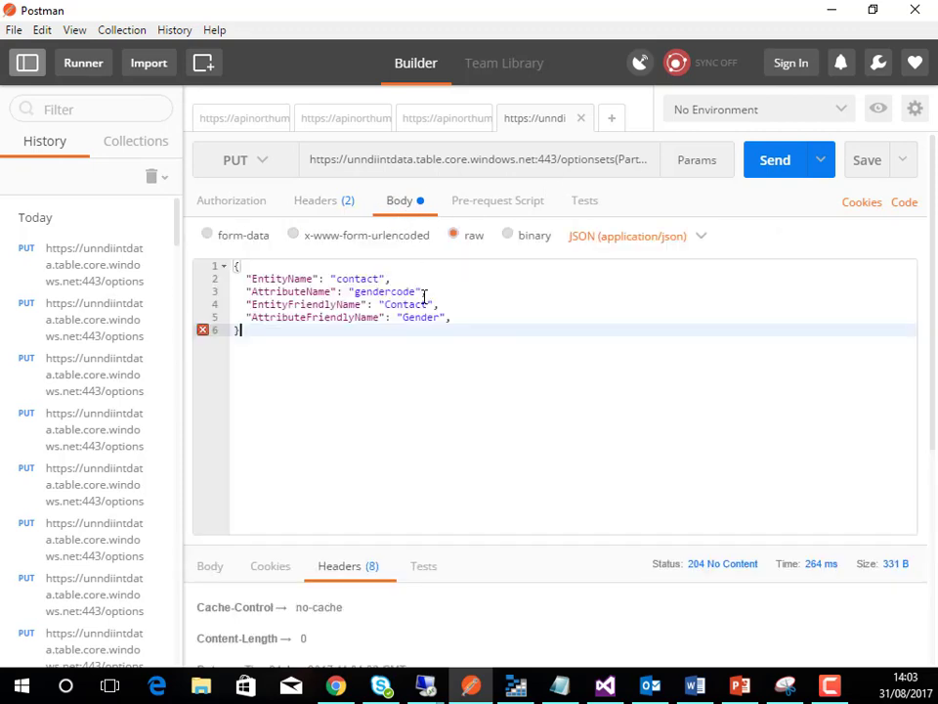
Step: Try sending the PUT request with its current body, and query the optionsets table in Azure Storage Explorer
{"action": "left_click", "coordinate": [781, 171]}
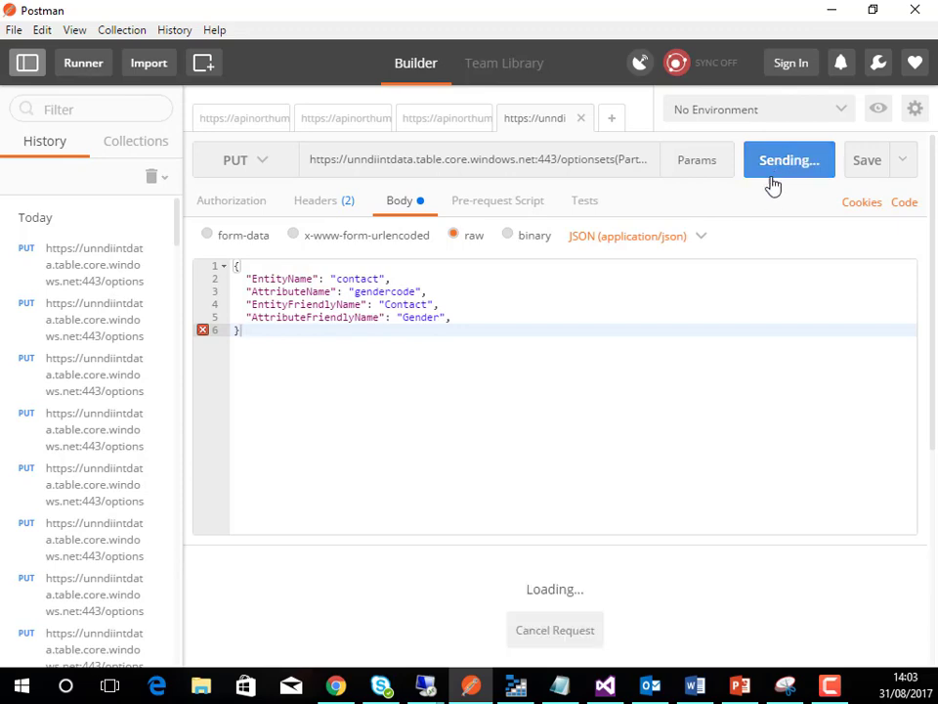
{"action": "left_click", "coordinate": [516, 687]}
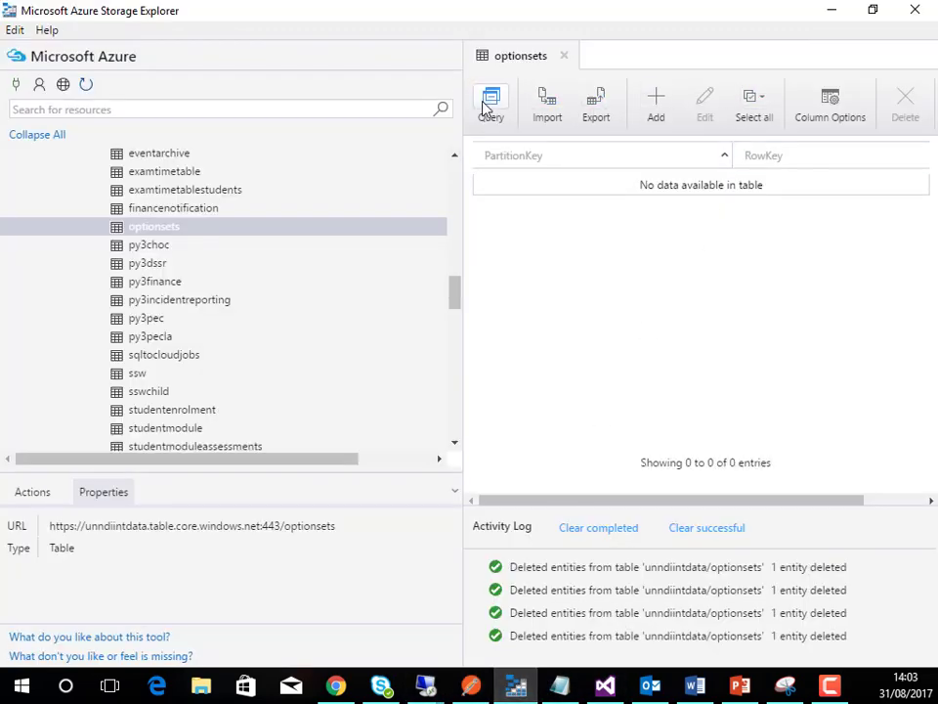
{"action": "left_click", "coordinate": [488, 106]}
{"action": "left_click", "coordinate": [664, 202]}
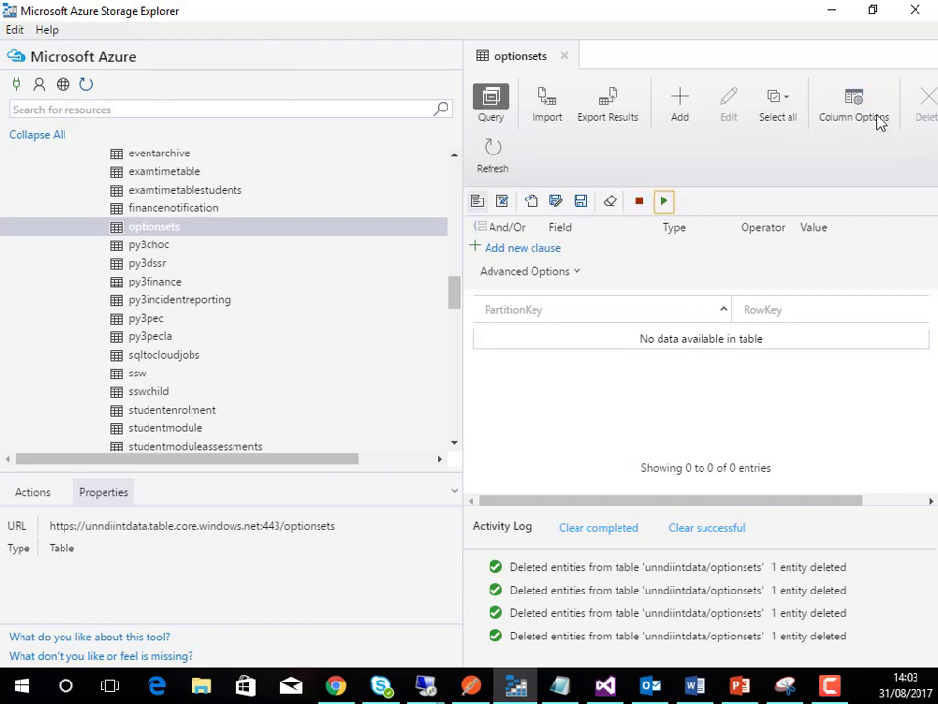
Step: Refresh the optionsets table in a restored, non-maximized window and move that window aside
{"action": "left_click", "coordinate": [871, 12]}
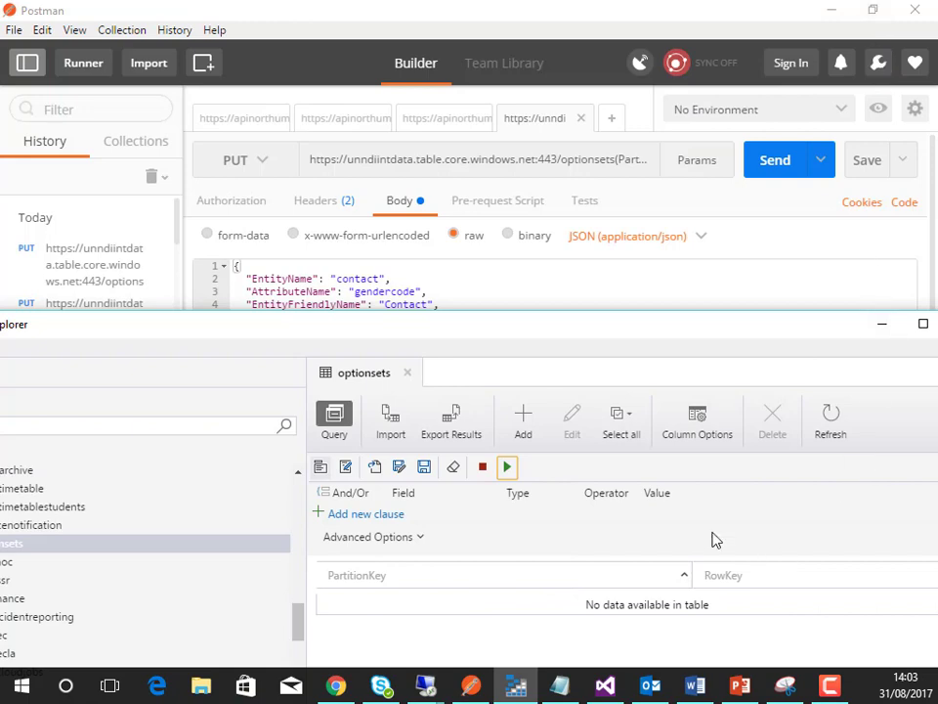
{"action": "left_click", "coordinate": [831, 427]}
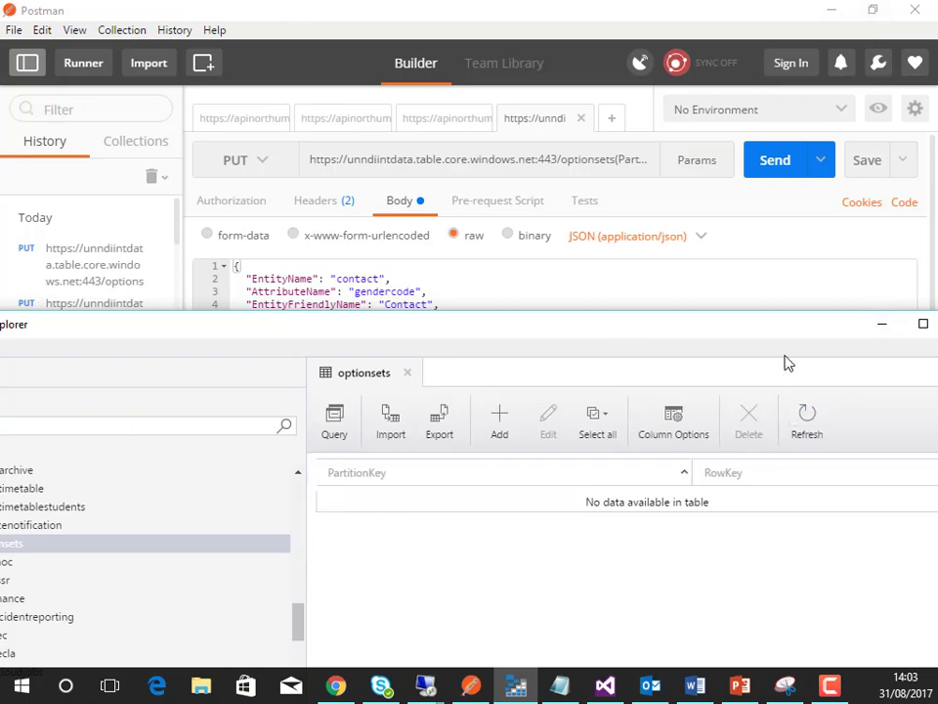
{"action": "left_click", "coordinate": [810, 426]}
{"action": "left_click_drag", "start_coordinate": [697, 330], "coordinate": [936, 264]}
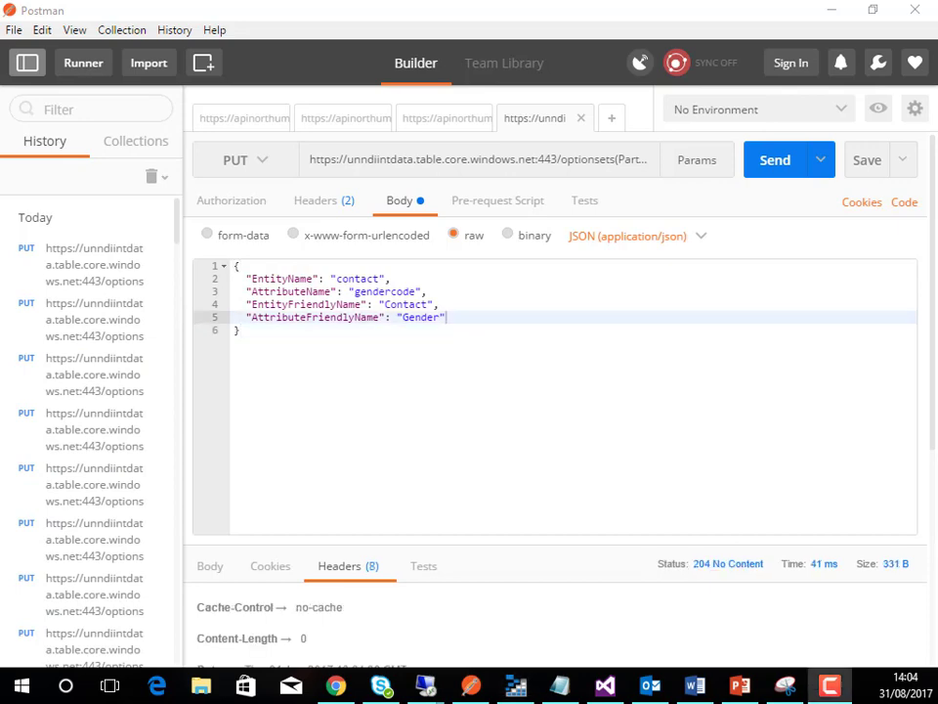
Step: Maximize the Azure Storage Explorer window and query the optionsets table to check its columns and contents
{"action": "left_click_drag", "start_coordinate": [936, 223], "coordinate": [387, 163]}
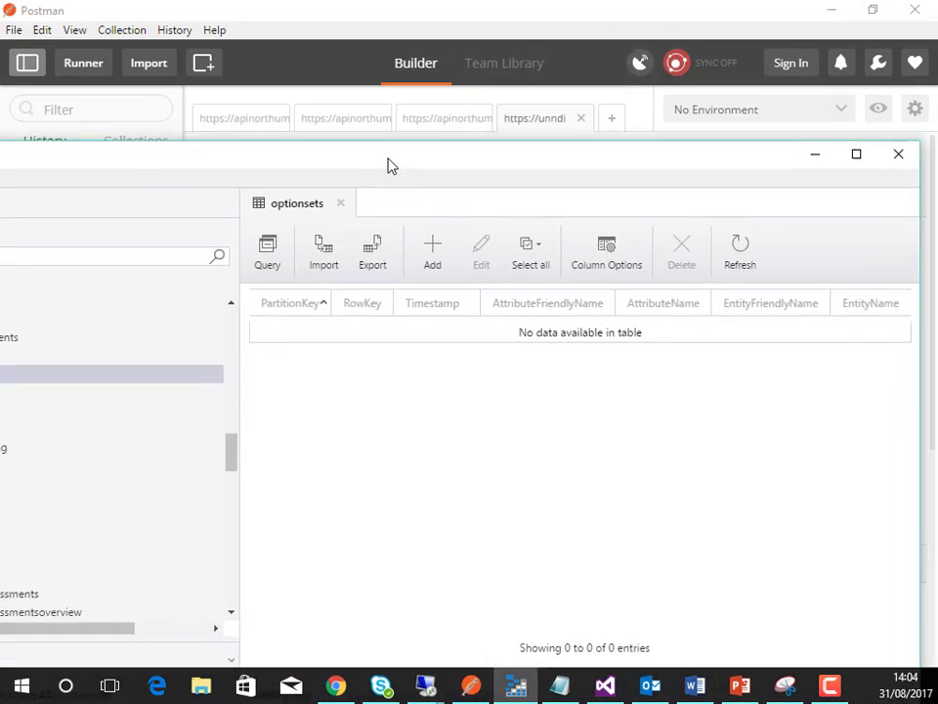
{"action": "double_click", "coordinate": [387, 163]}
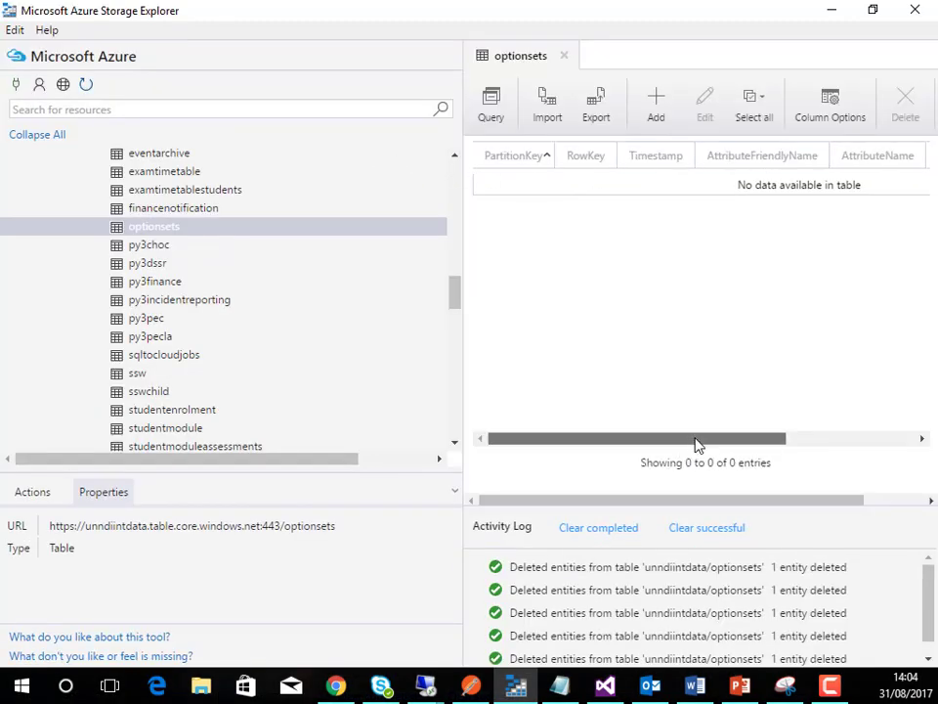
{"action": "left_click_drag", "start_coordinate": [698, 440], "coordinate": [877, 440]}
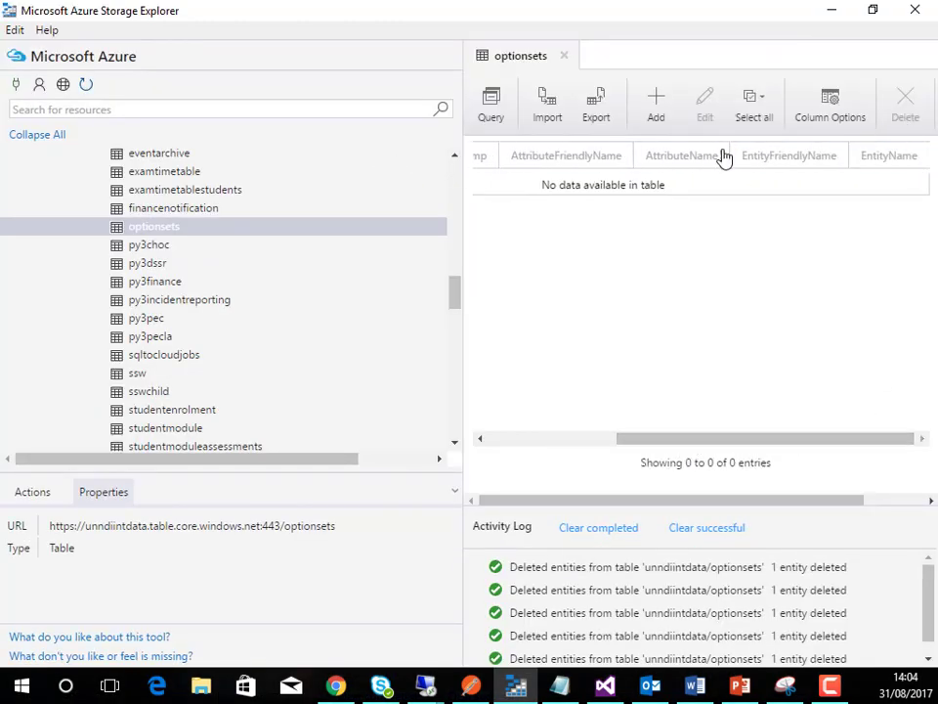
{"action": "left_click", "coordinate": [491, 104]}
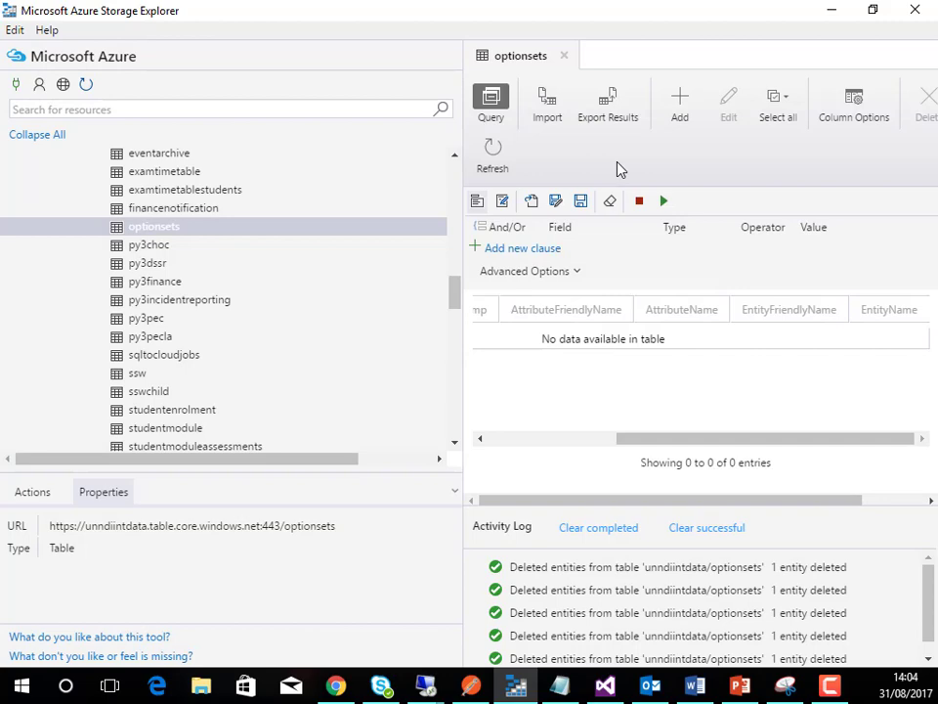
{"action": "left_click", "coordinate": [664, 200]}
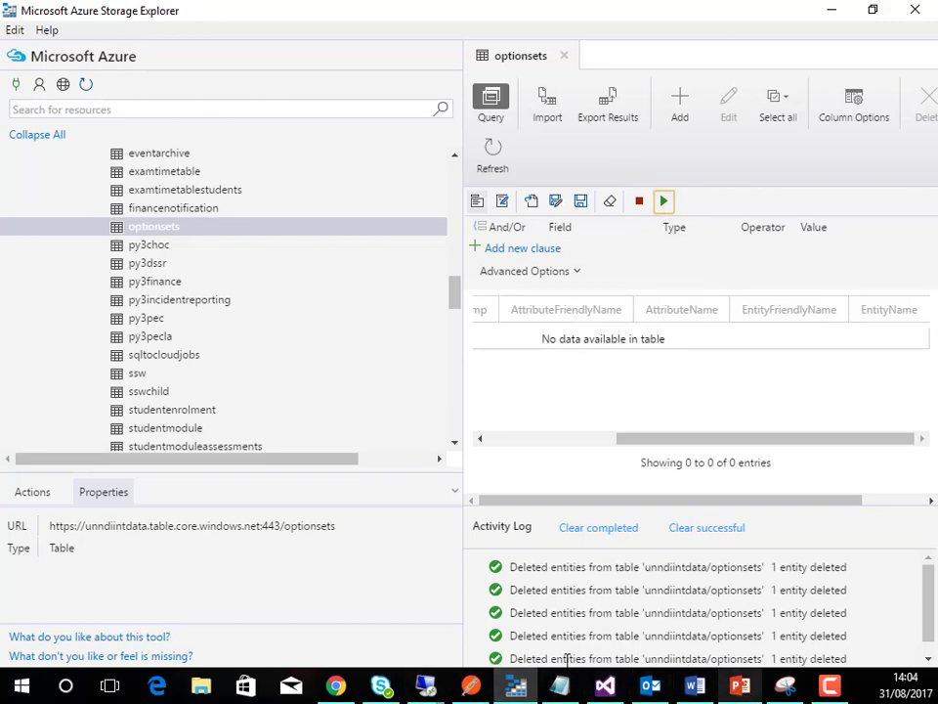
Step: Switch to Postman, send the PUT request with the corrected JSON body and review the response headers
{"action": "left_click", "coordinate": [470, 686]}
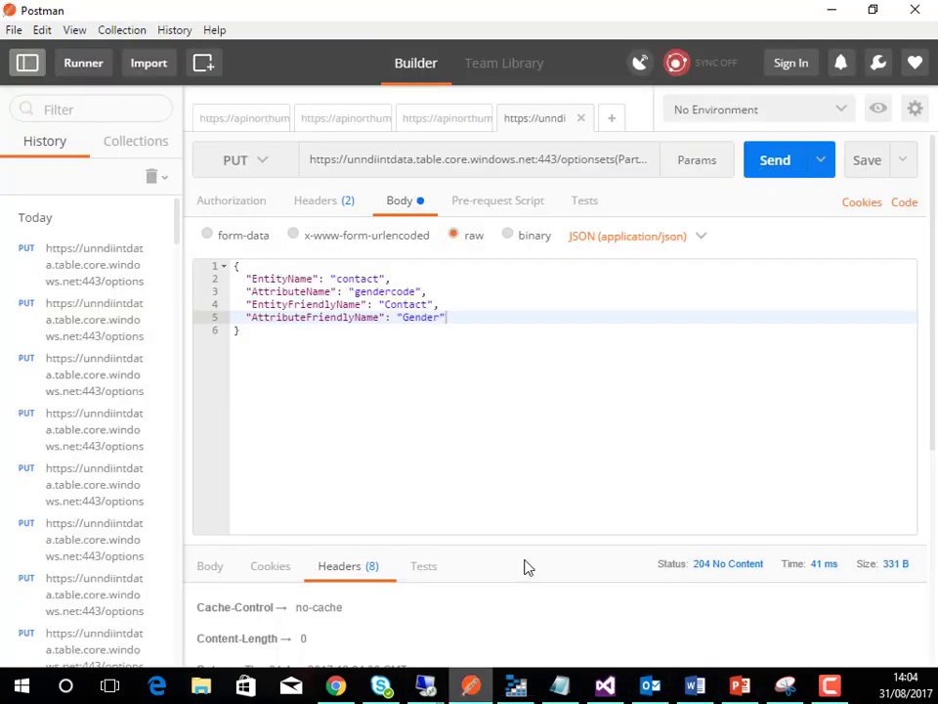
{"action": "left_click", "coordinate": [759, 173]}
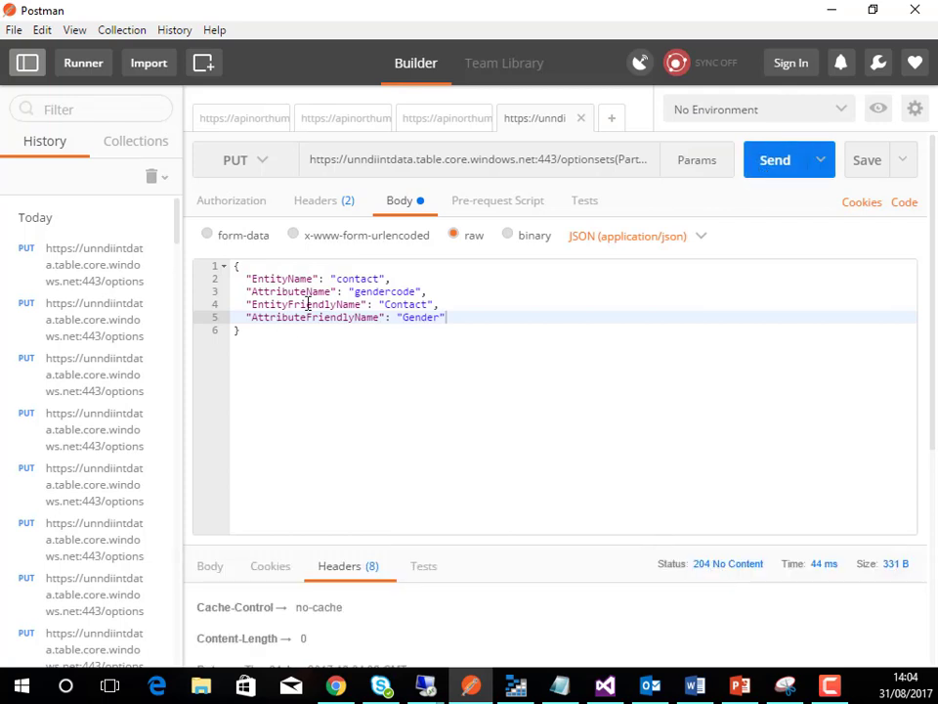
{"action": "scroll", "coordinate": [421, 552], "scroll_direction": "down", "scroll_amount": 3}
{"action": "scroll", "coordinate": [440, 566], "scroll_direction": "up", "scroll_amount": 1}
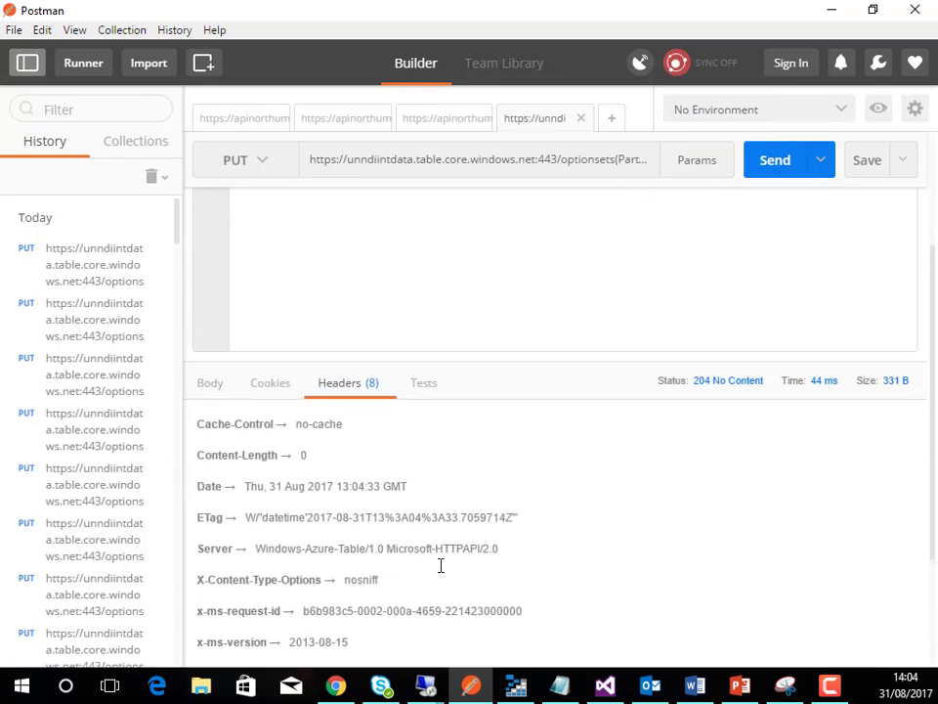
Step: Rerun the optionsets query in Azure Storage Explorer and inspect the Gender entity's properties without changing them
{"action": "left_click", "coordinate": [517, 688]}
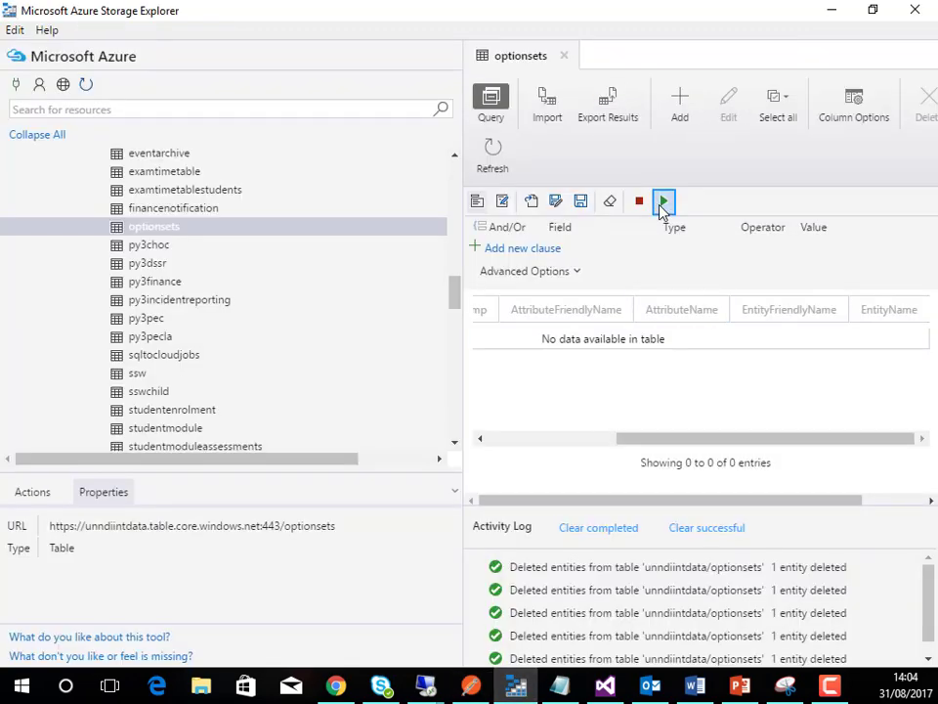
{"action": "left_click", "coordinate": [664, 203]}
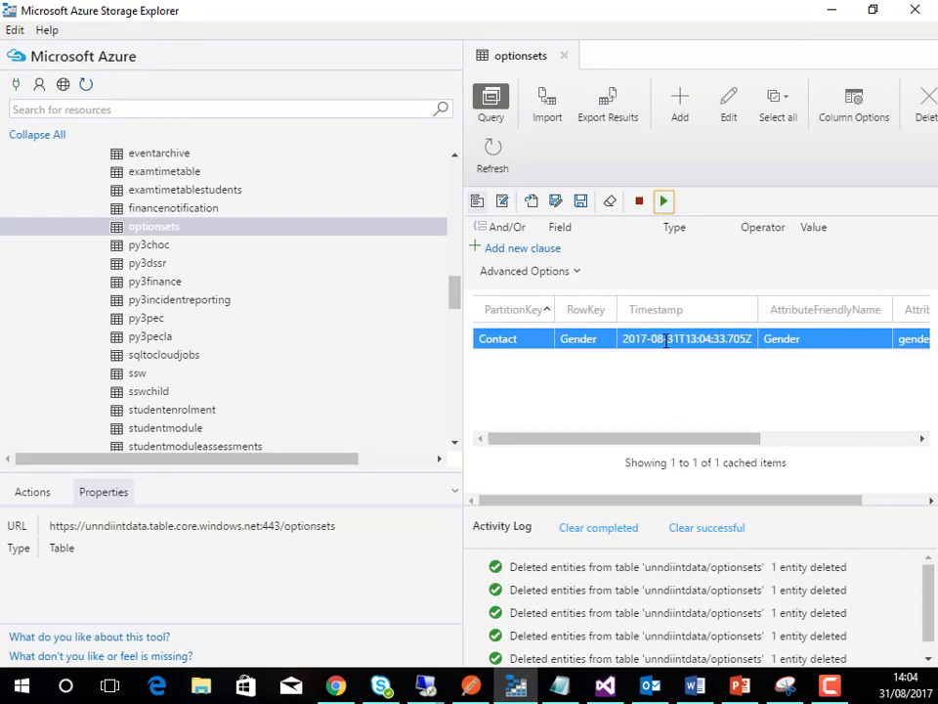
{"action": "double_click", "coordinate": [665, 339]}
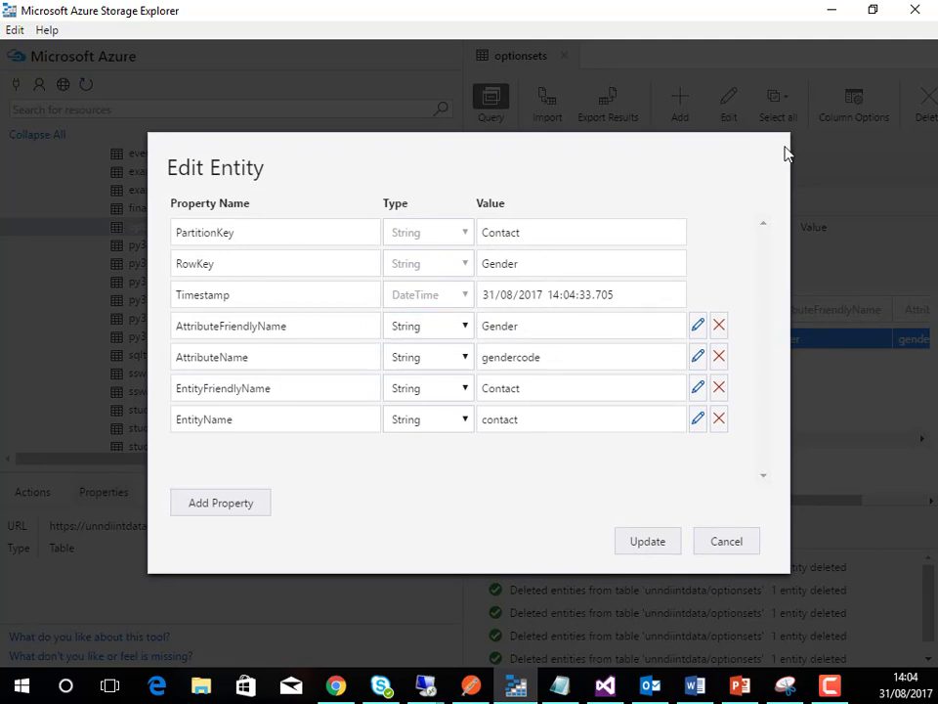
{"action": "left_click", "coordinate": [726, 542]}
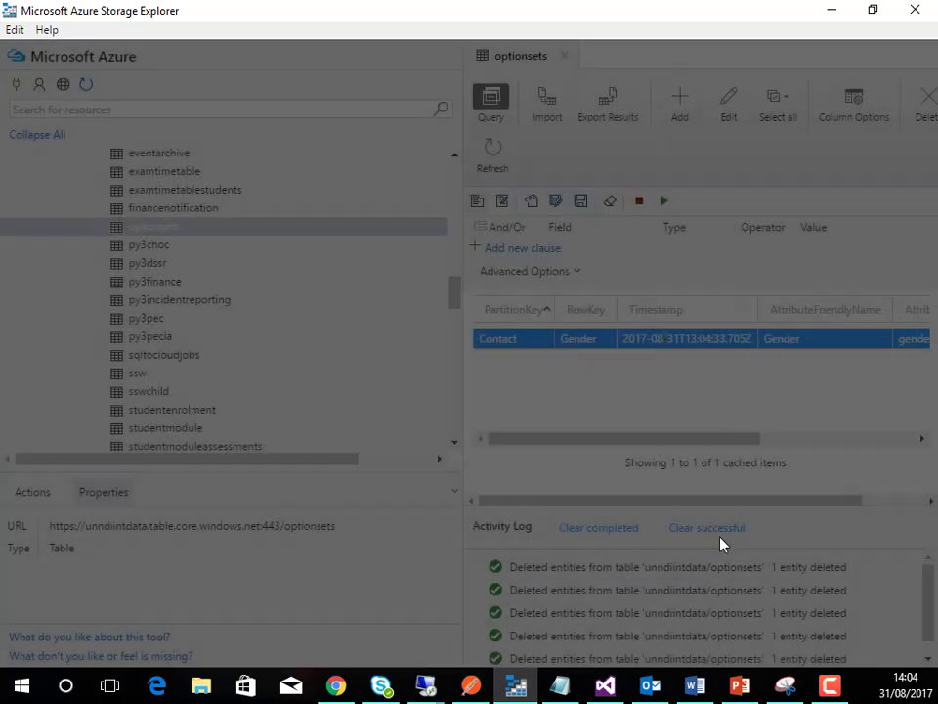
Step: Delete the entity with partition key Contact and row key Gender from the optionsets table
{"action": "left_click", "coordinate": [850, 12]}
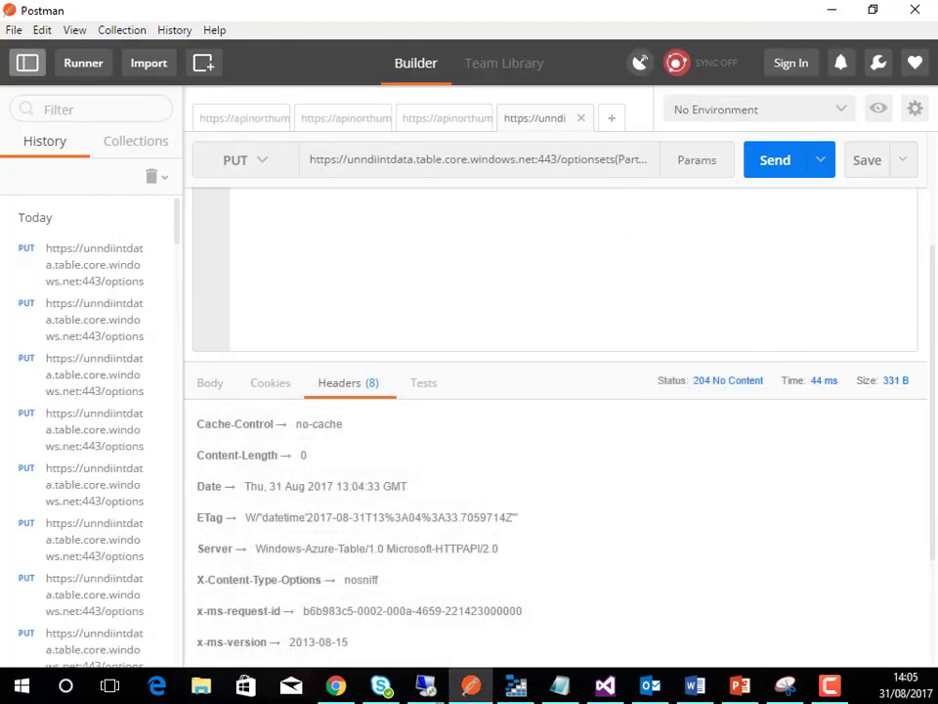
{"action": "left_click", "coordinate": [533, 687]}
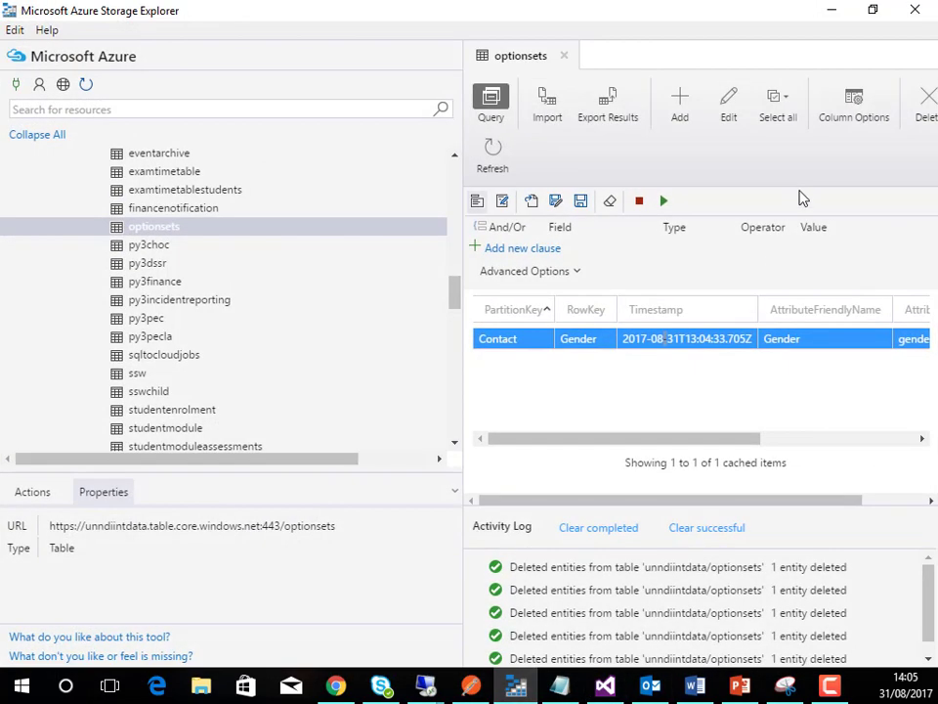
{"action": "left_click", "coordinate": [925, 98]}
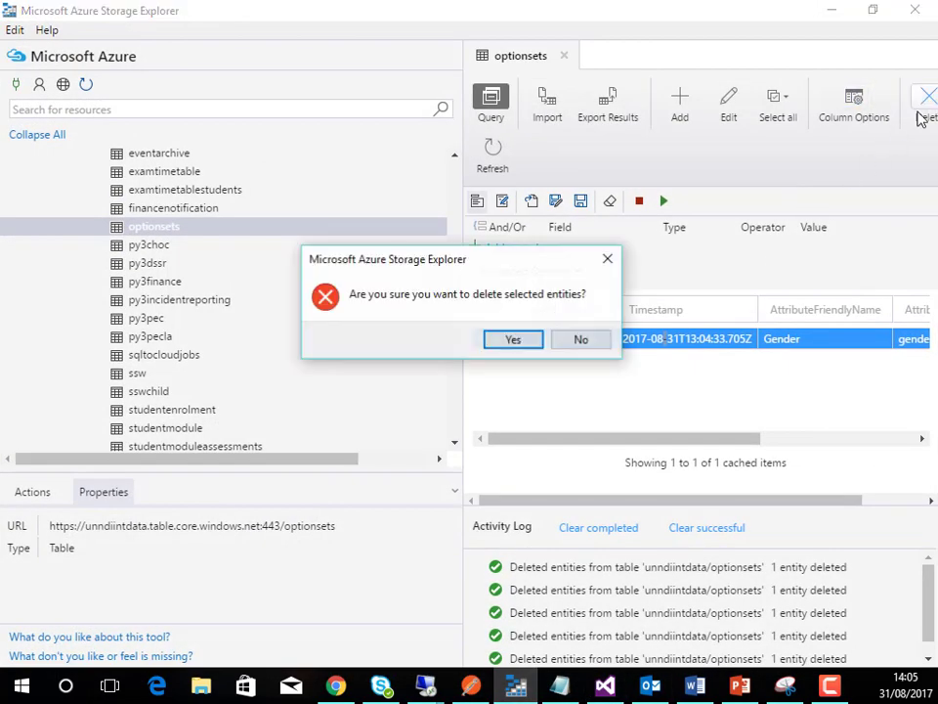
{"action": "left_click", "coordinate": [511, 340]}
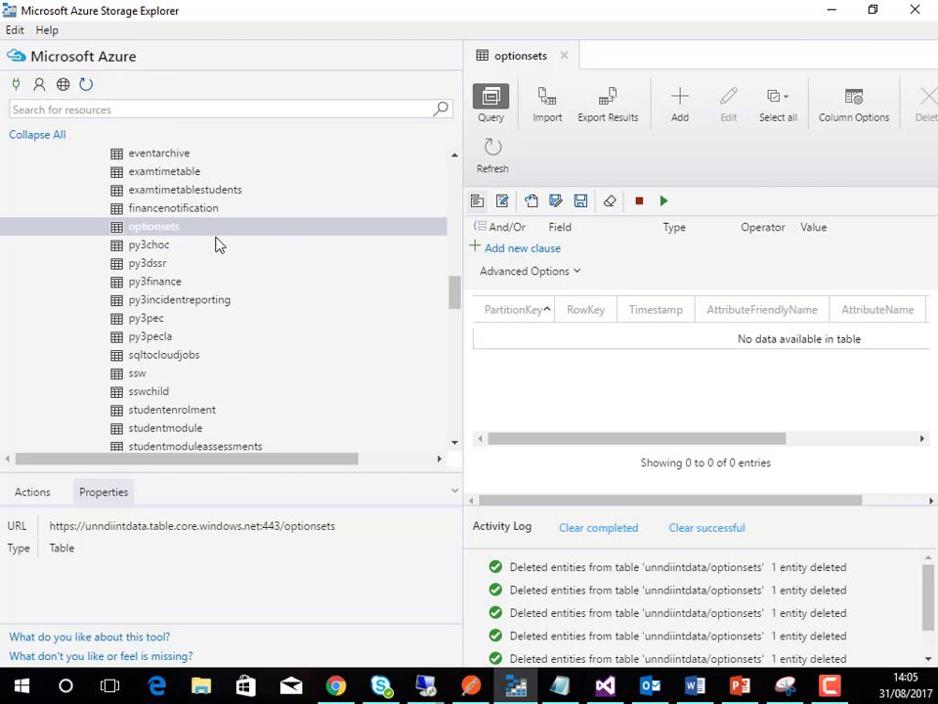
Step: Examine the access policies of the optionsets table, and close them without changes
{"action": "right_click", "coordinate": [164, 229]}
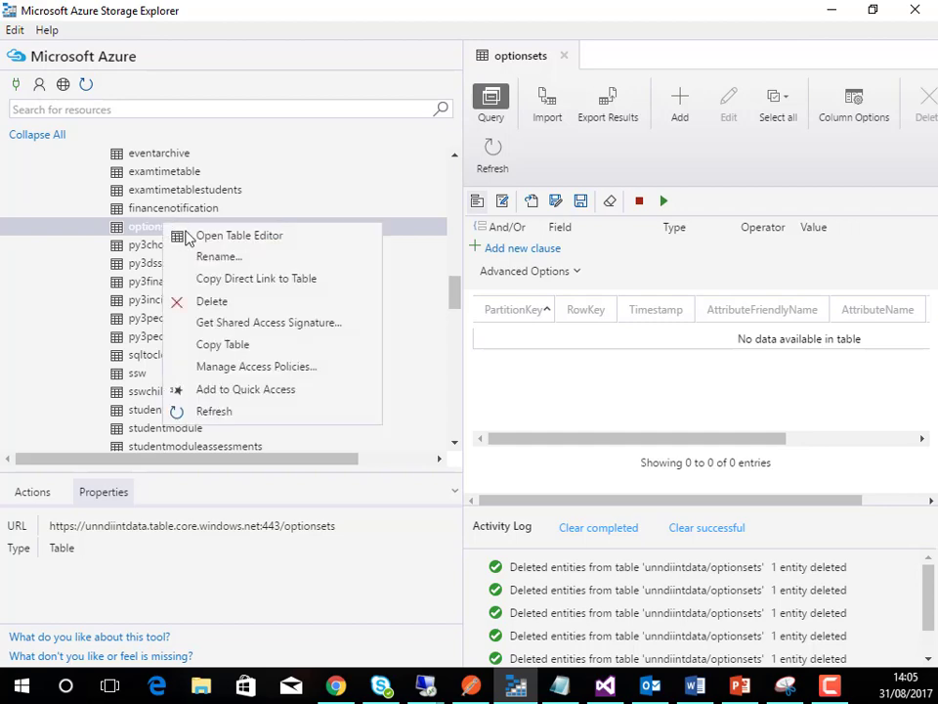
{"action": "left_click", "coordinate": [227, 375]}
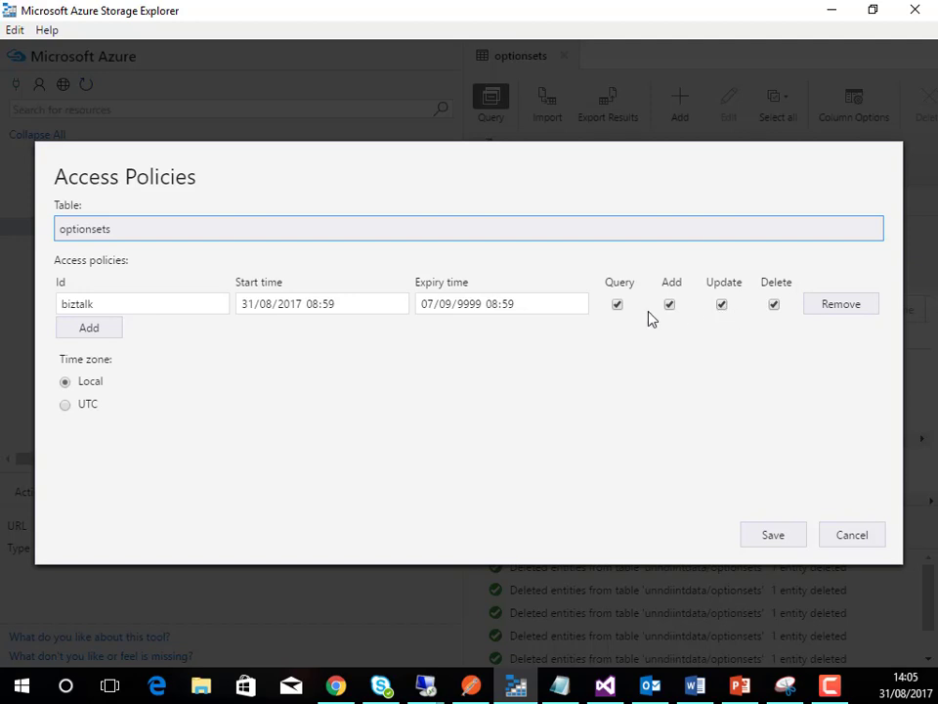
{"action": "left_click", "coordinate": [859, 536]}
{"action": "left_click", "coordinate": [859, 537]}
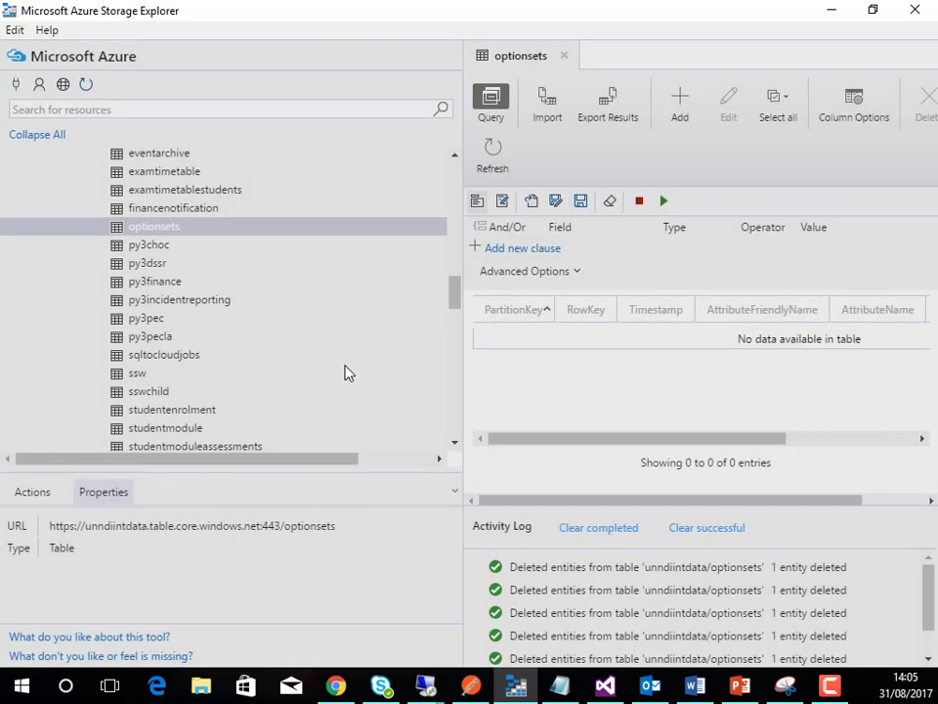
Step: Create a shared access signature for the optionsets table with the biztalk access policy, and highlight part of its query string
{"action": "right_click", "coordinate": [156, 228]}
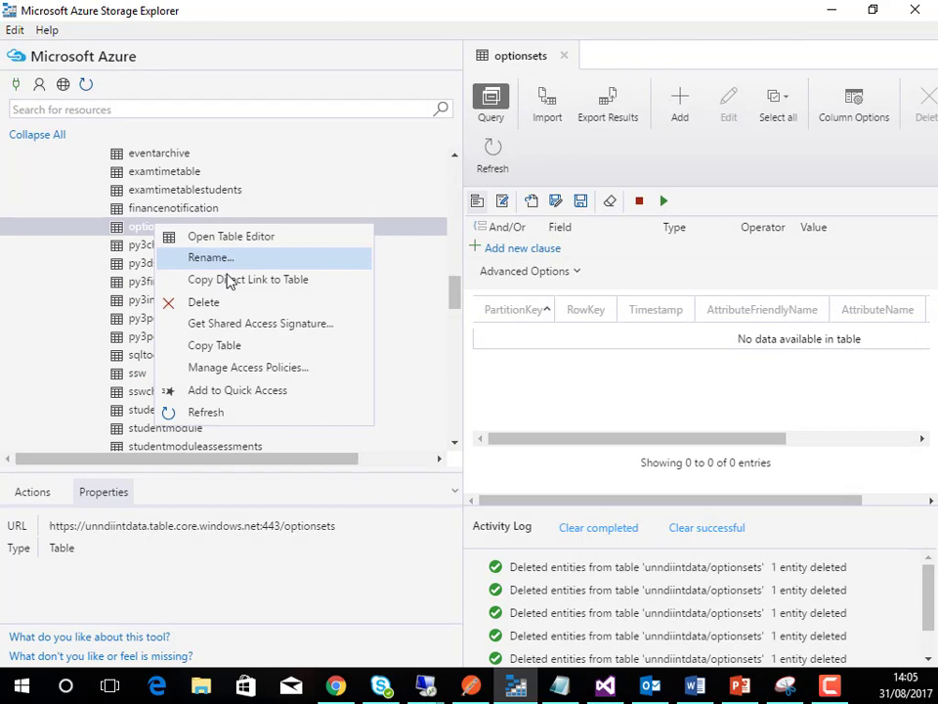
{"action": "left_click", "coordinate": [214, 324]}
{"action": "left_click", "coordinate": [422, 165]}
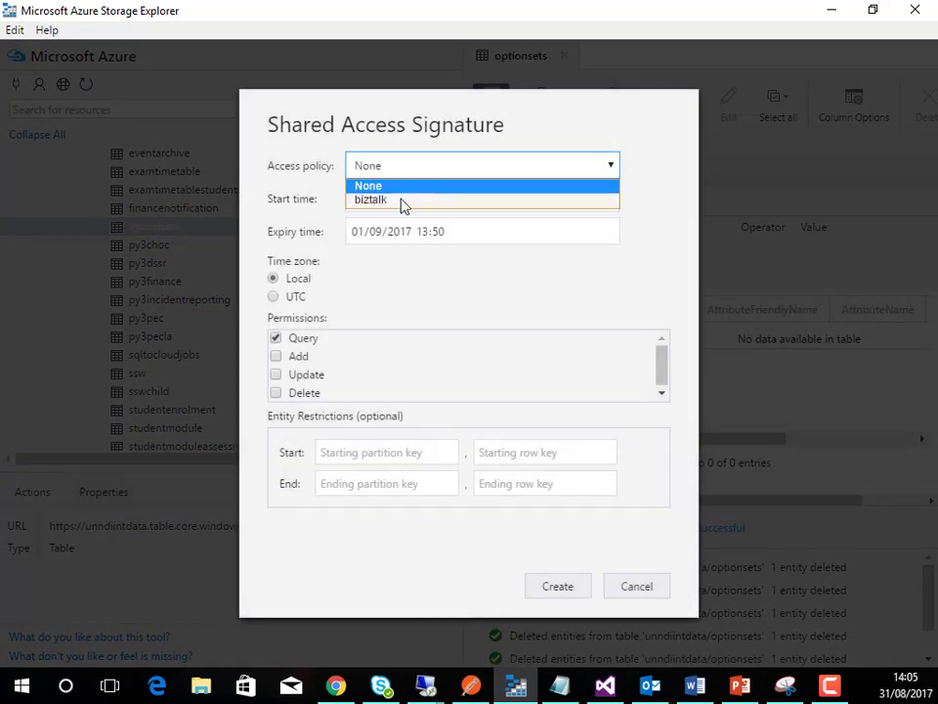
{"action": "left_click", "coordinate": [399, 201]}
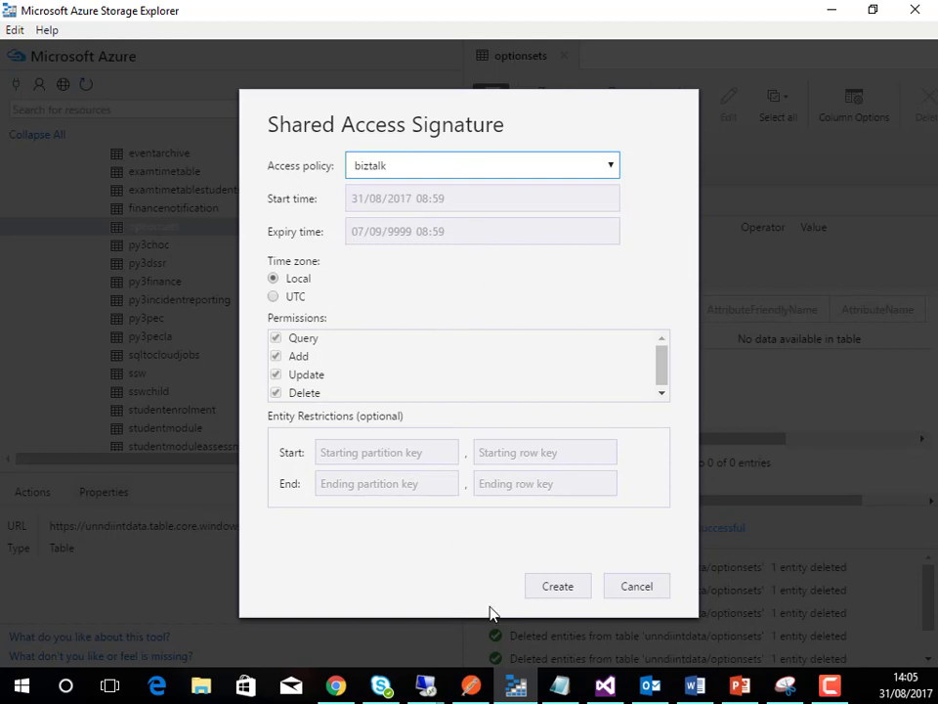
{"action": "left_click", "coordinate": [556, 592]}
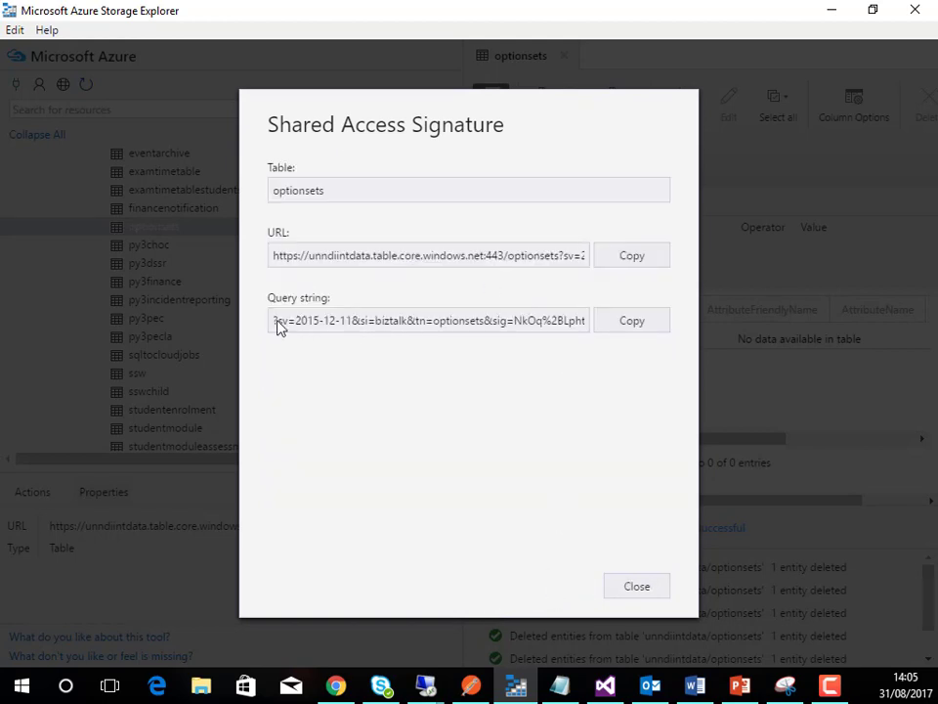
{"action": "left_click_drag", "start_coordinate": [273, 322], "coordinate": [526, 320]}
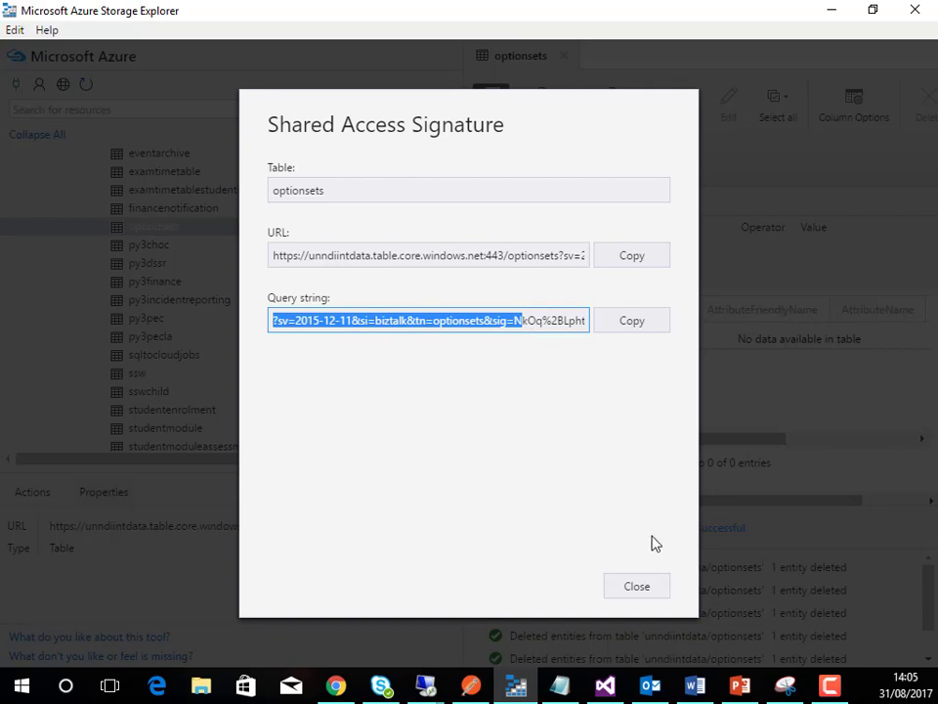
Step: Close the shared access signature, switch to BizTalk Server Administration on the UNND-I-BZFX-D01 remote desktop, and open the Snd_OptionSet_AzureTable_WebHttp send port's properties
{"action": "left_click", "coordinate": [632, 588]}
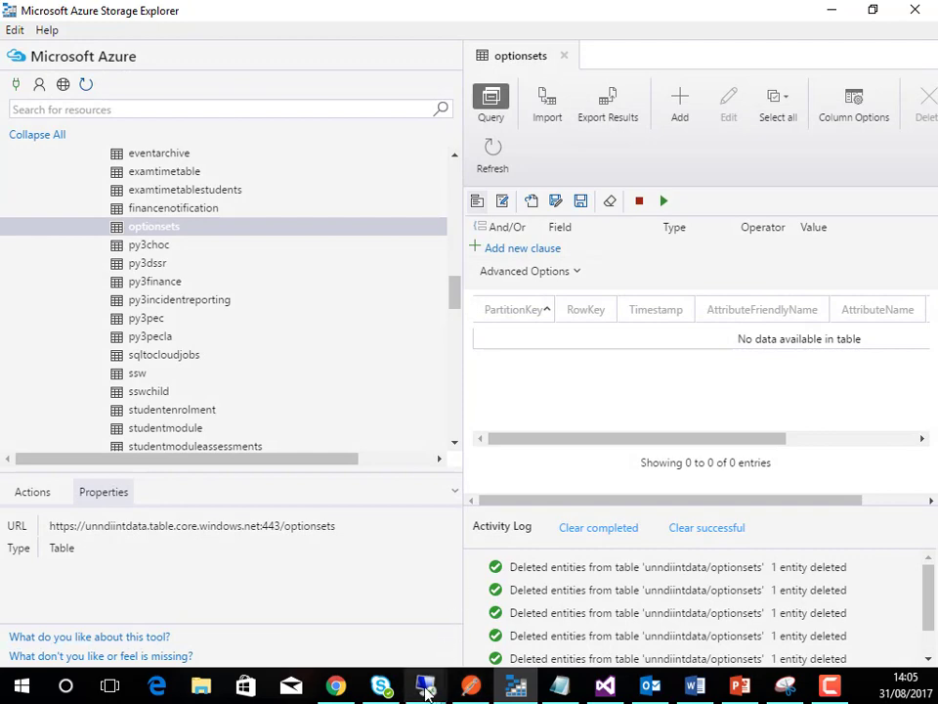
{"action": "mouse_move", "coordinate": [425, 682]}
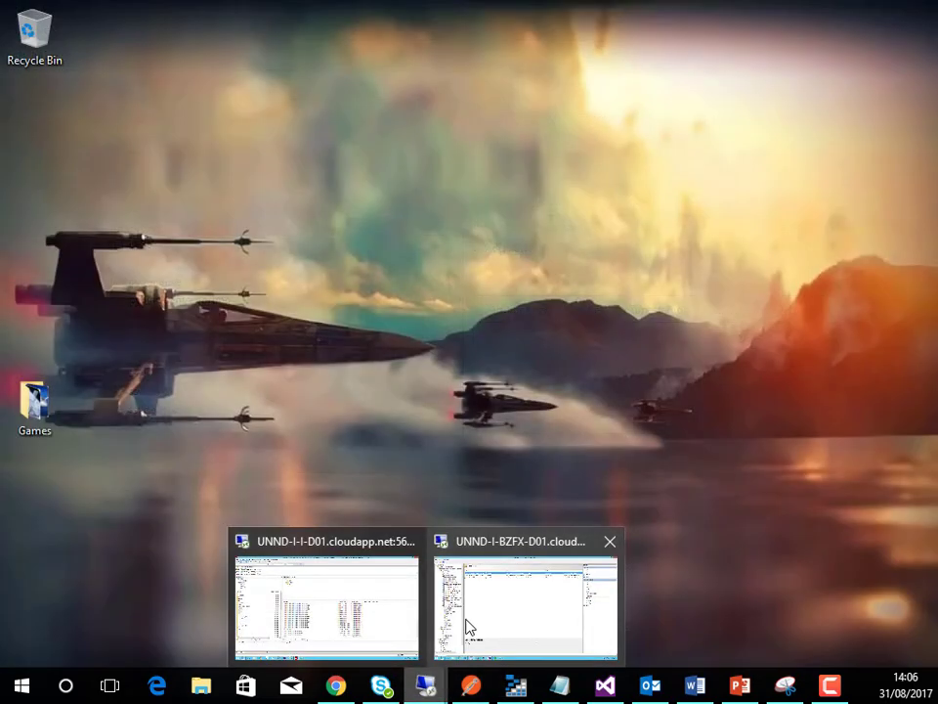
{"action": "left_click", "coordinate": [466, 627]}
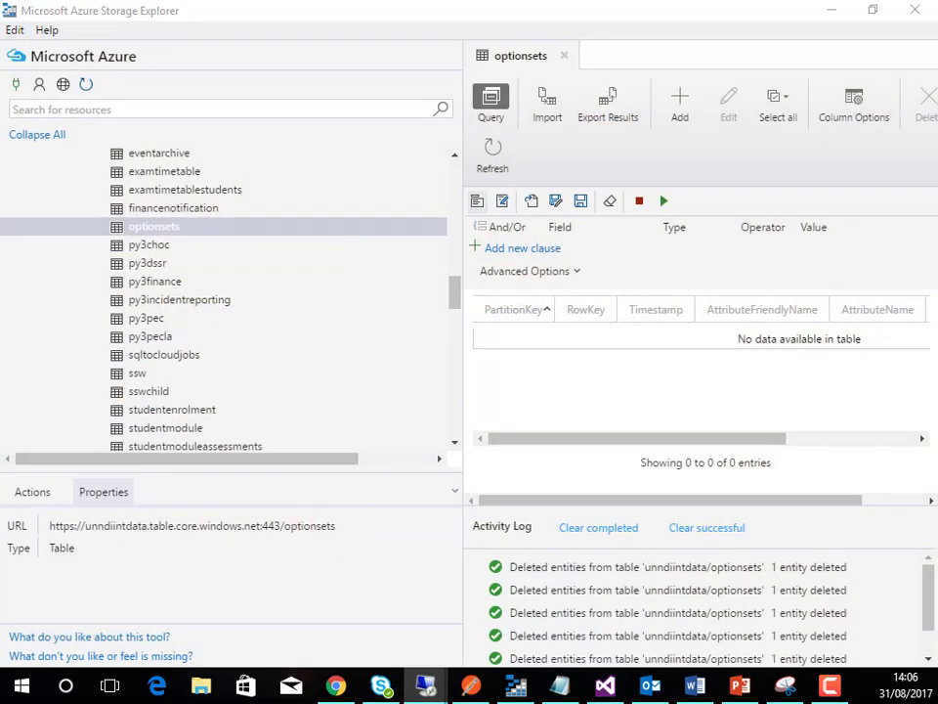
{"action": "left_click_drag", "start_coordinate": [937, 181], "coordinate": [407, 143]}
{"action": "double_click", "coordinate": [408, 144]}
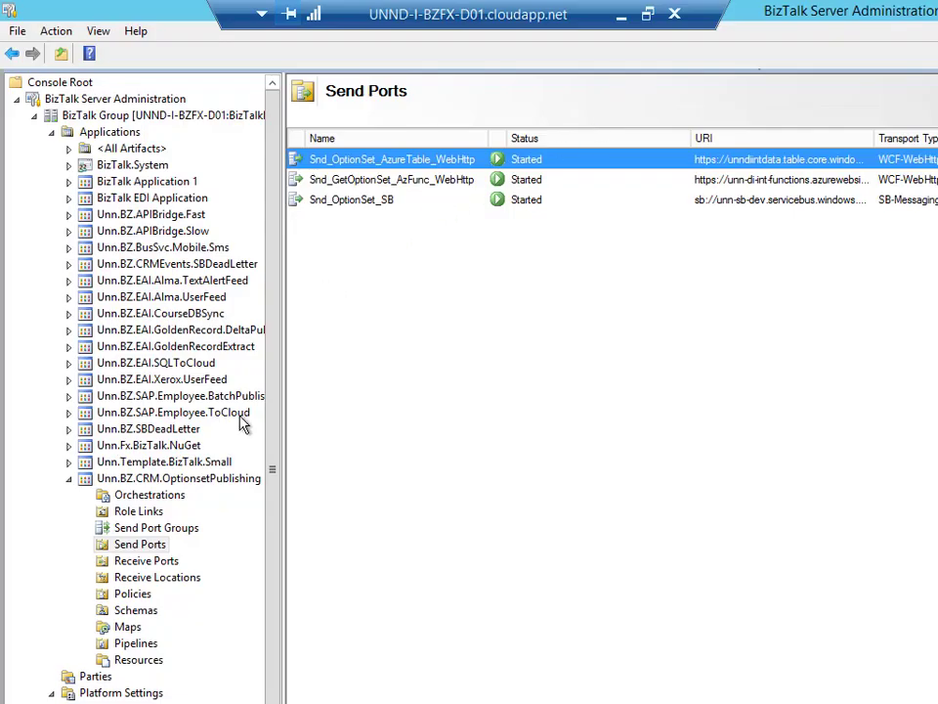
{"action": "double_click", "coordinate": [342, 159]}
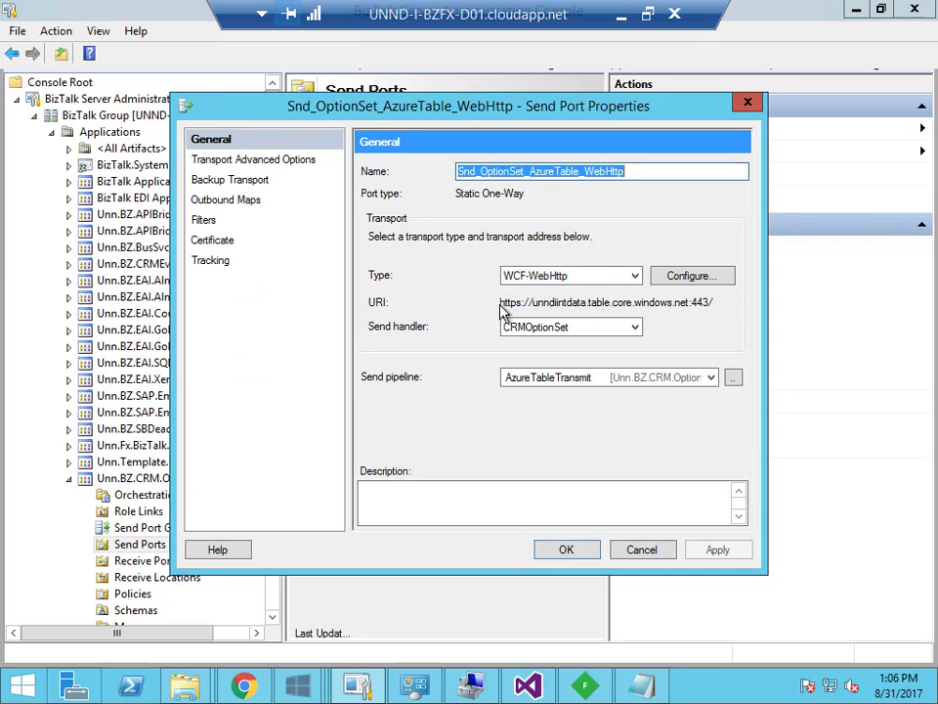
Step: Highlight the send port's URI and examine the AzureTableTransmit pipeline configuration, leaving it without changes
{"action": "left_click_drag", "start_coordinate": [502, 309], "coordinate": [724, 308]}
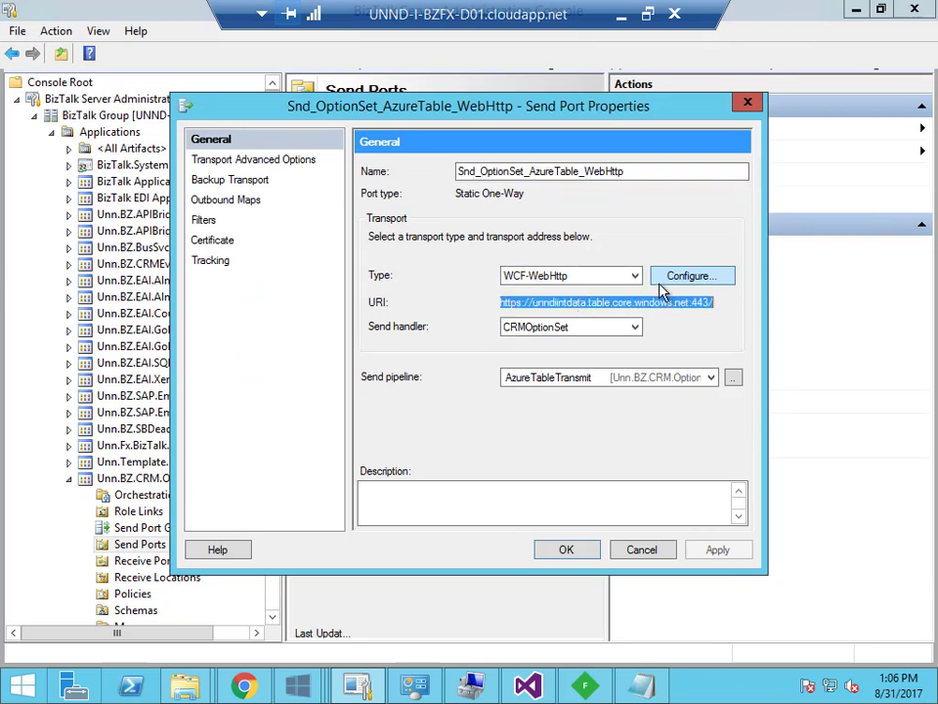
{"action": "left_click", "coordinate": [734, 380]}
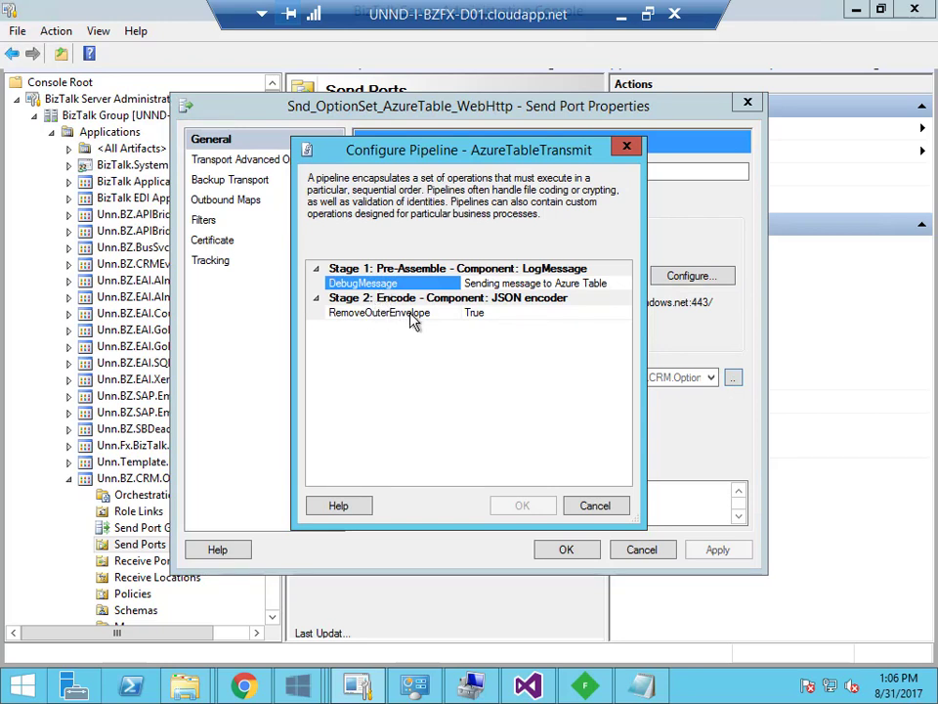
{"action": "left_click", "coordinate": [591, 506]}
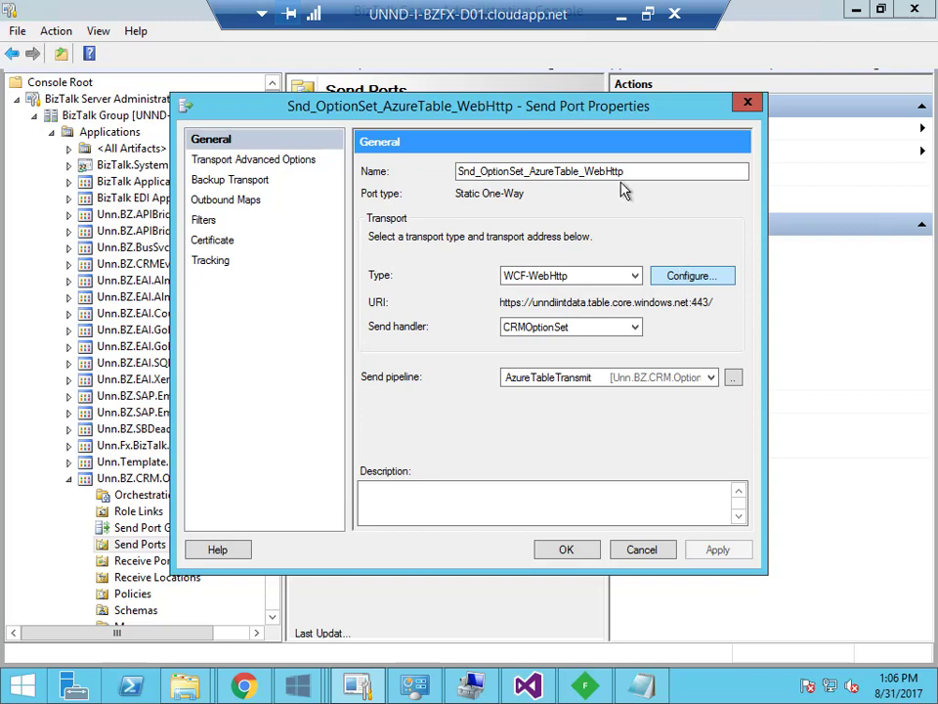
Step: Open the send port's WCF-WebHttp transport configuration, dismiss the identity editor, and highlight the endpoint address
{"action": "double_click", "coordinate": [673, 279]}
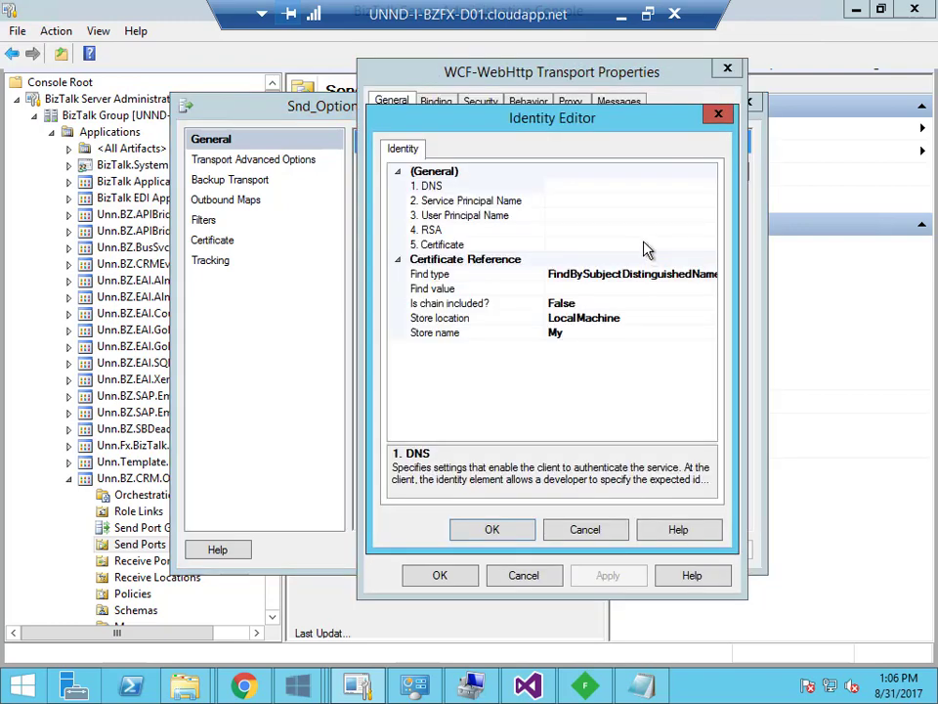
{"action": "left_click", "coordinate": [587, 530]}
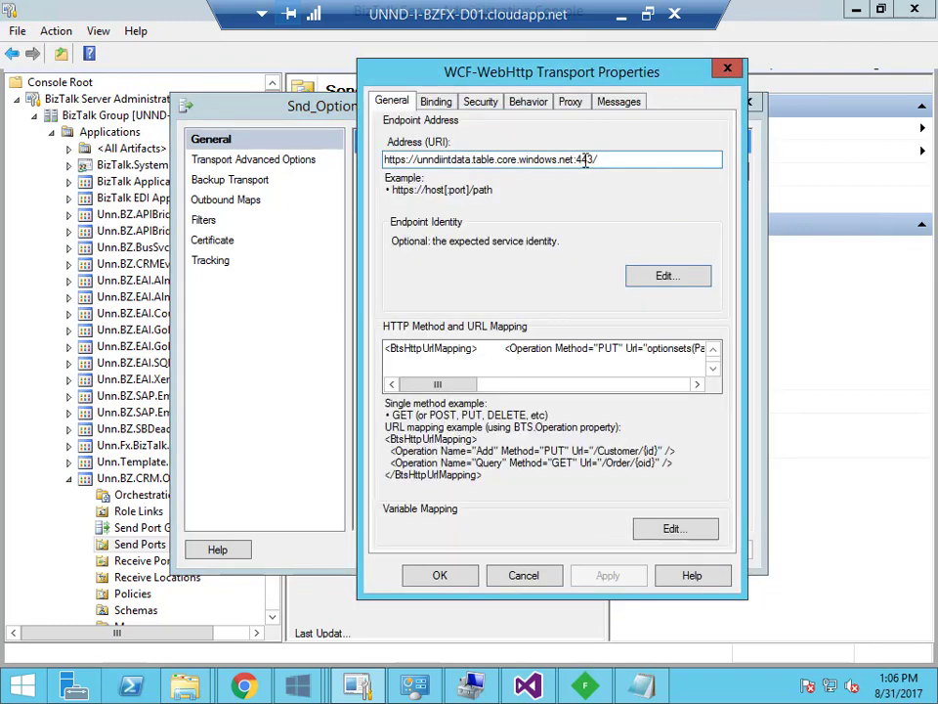
{"action": "left_click_drag", "start_coordinate": [603, 161], "coordinate": [383, 161]}
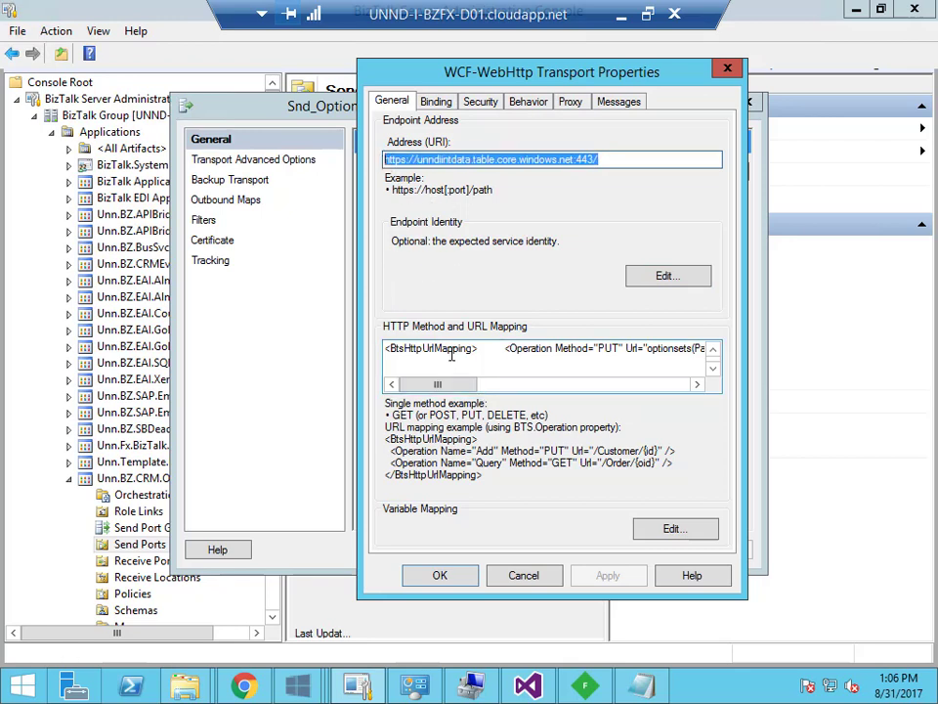
Step: Copy the complete HTTP method and URL mapping into a new Notepad document, closing the bindings file already open in Notepad
{"action": "left_click", "coordinate": [513, 354]}
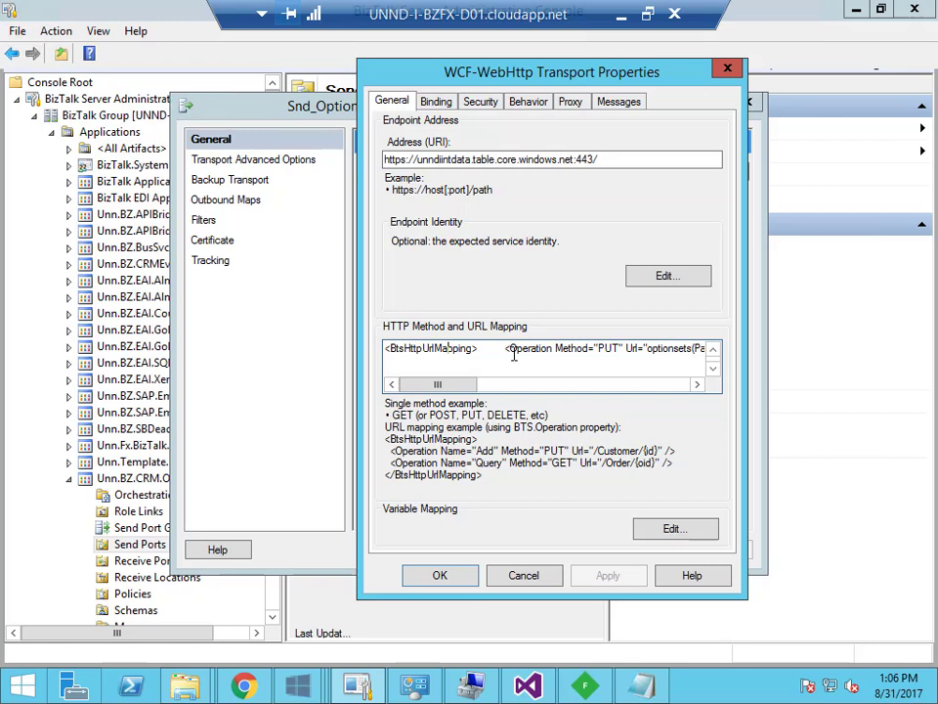
{"action": "key", "text": "ctrl+End"}
{"action": "key", "text": "ctrl+shift+Home"}
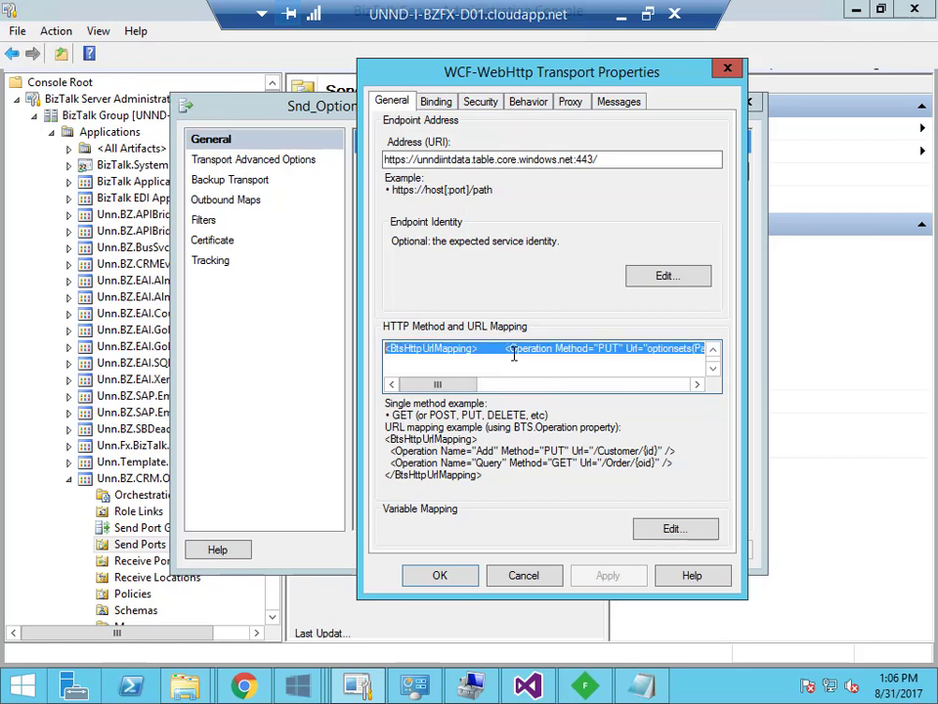
{"action": "left_click", "coordinate": [641, 685]}
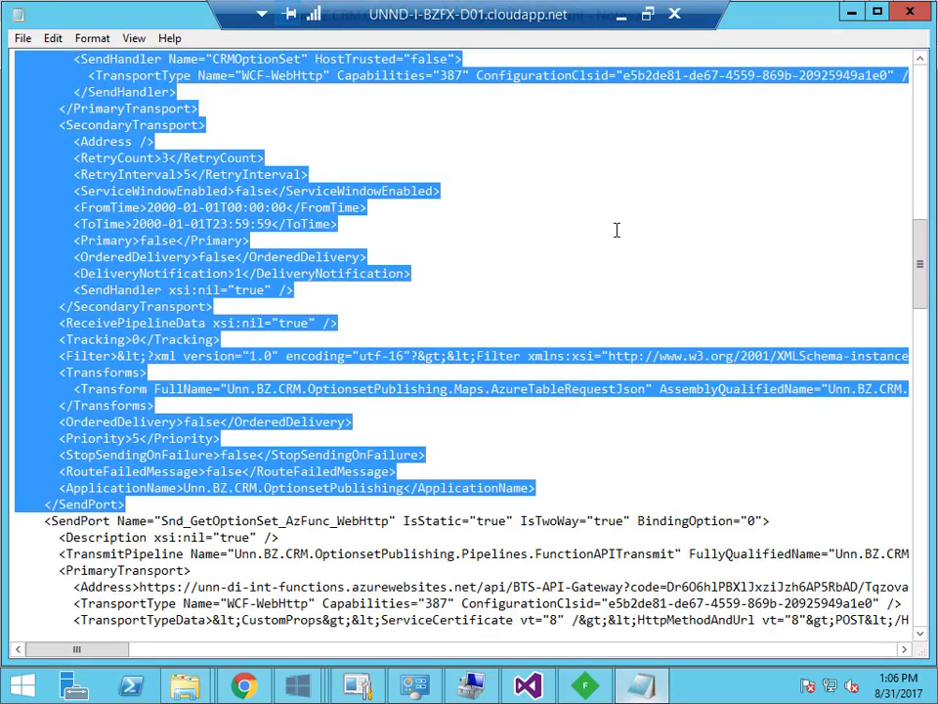
{"action": "left_click", "coordinate": [909, 14]}
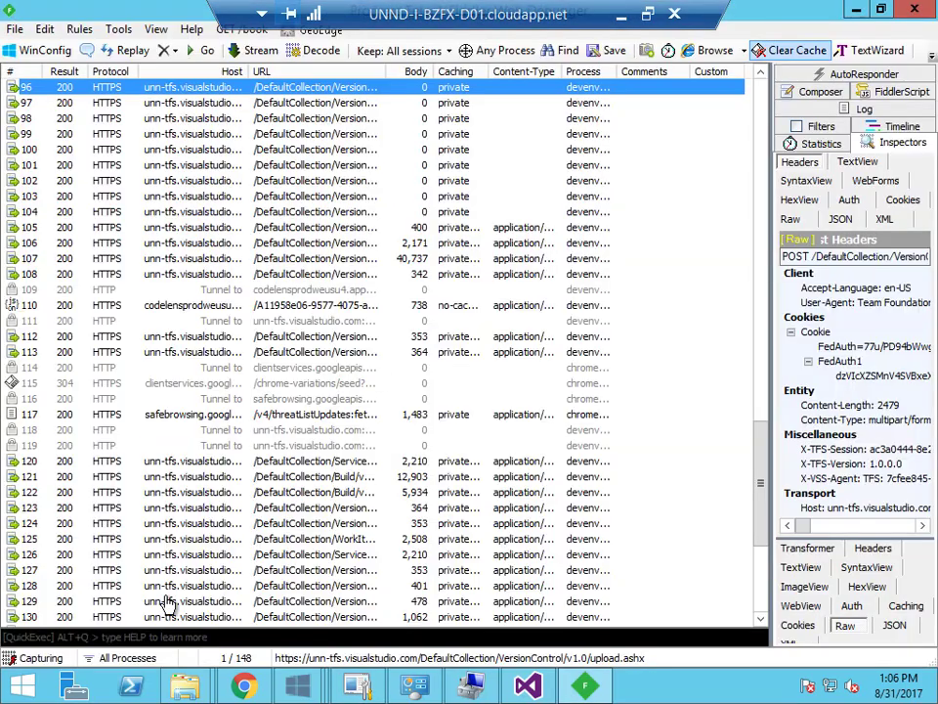
{"action": "left_click", "coordinate": [20, 687]}
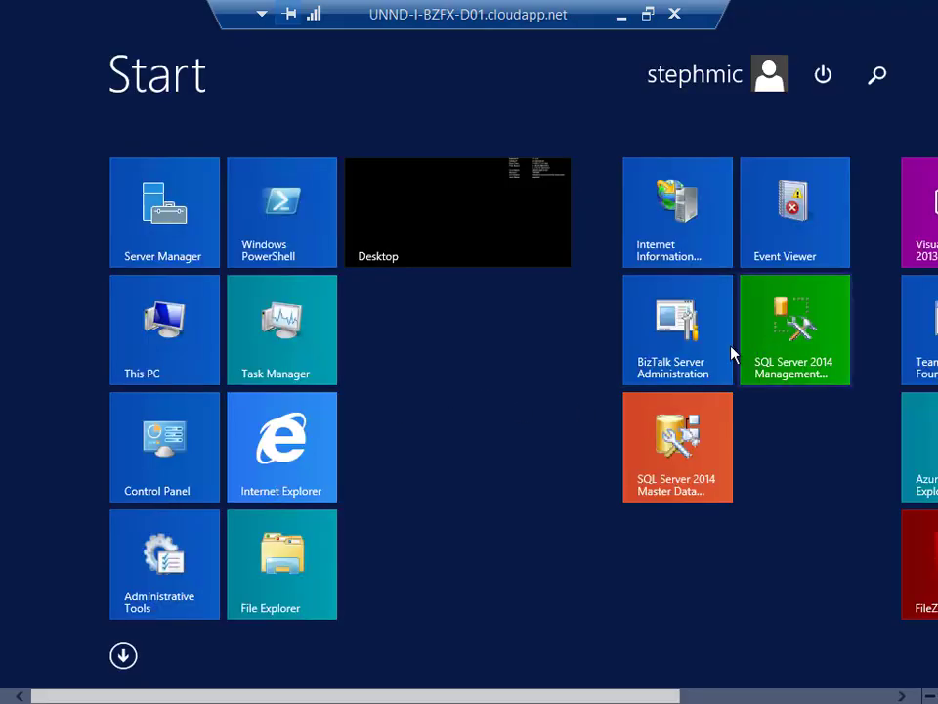
{"action": "scroll", "coordinate": [488, 698], "scroll_direction": "down", "scroll_amount": 3}
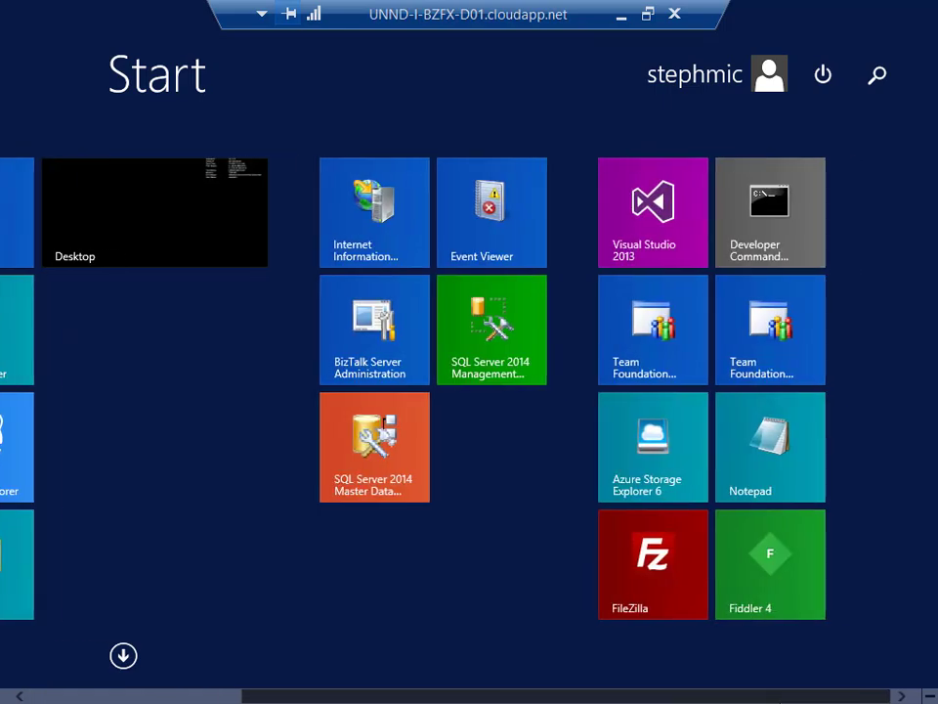
{"action": "left_click", "coordinate": [746, 469]}
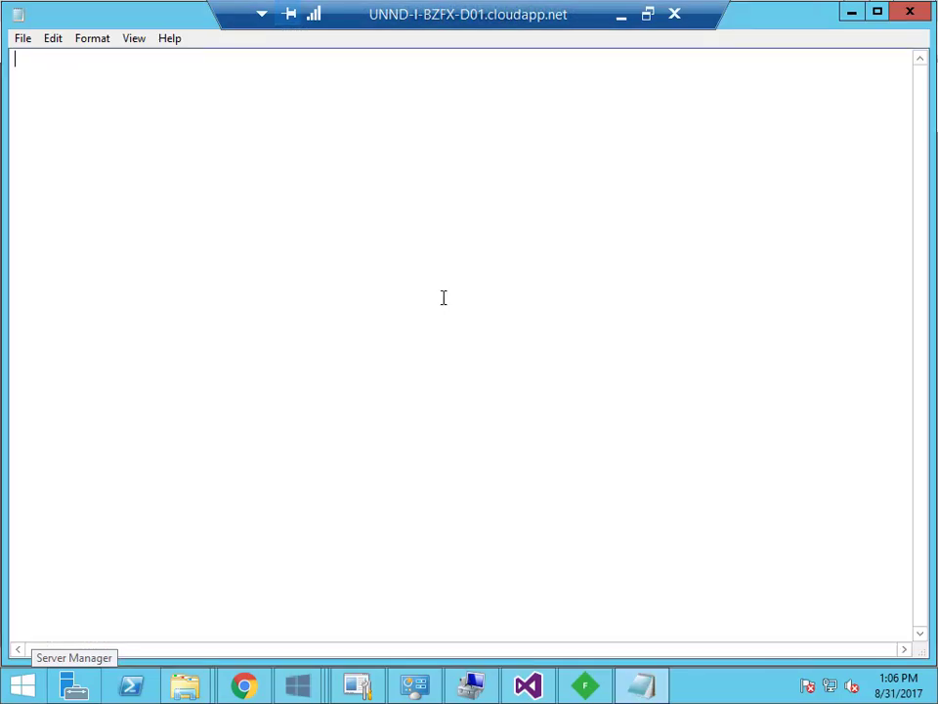
{"action": "key", "text": "ctrl+v"}
Step: Break the pasted mapping so that the Operation element and its Url attribute each start on a separate line
{"action": "key", "text": "ctrl+Home"}
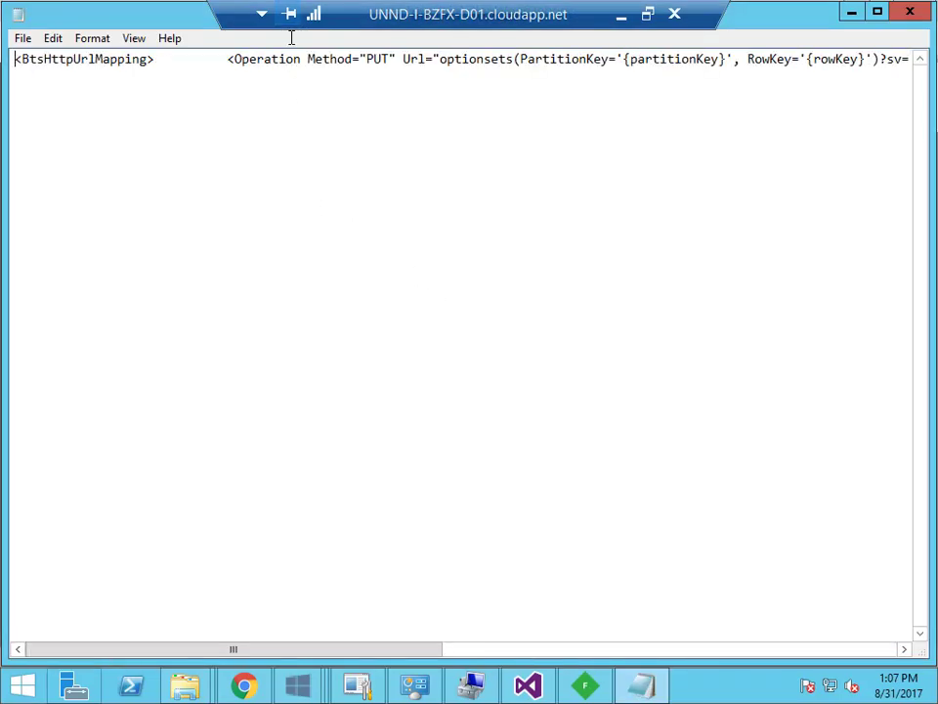
{"action": "key", "text": "Return"}
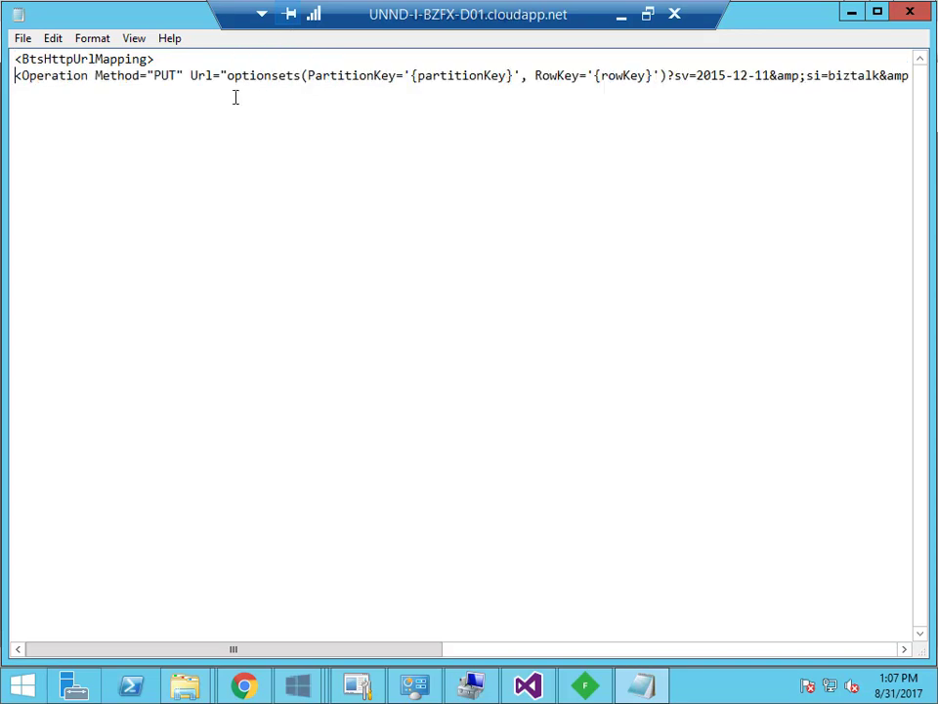
{"action": "left_click", "coordinate": [190, 75]}
{"action": "key", "text": "Return"}
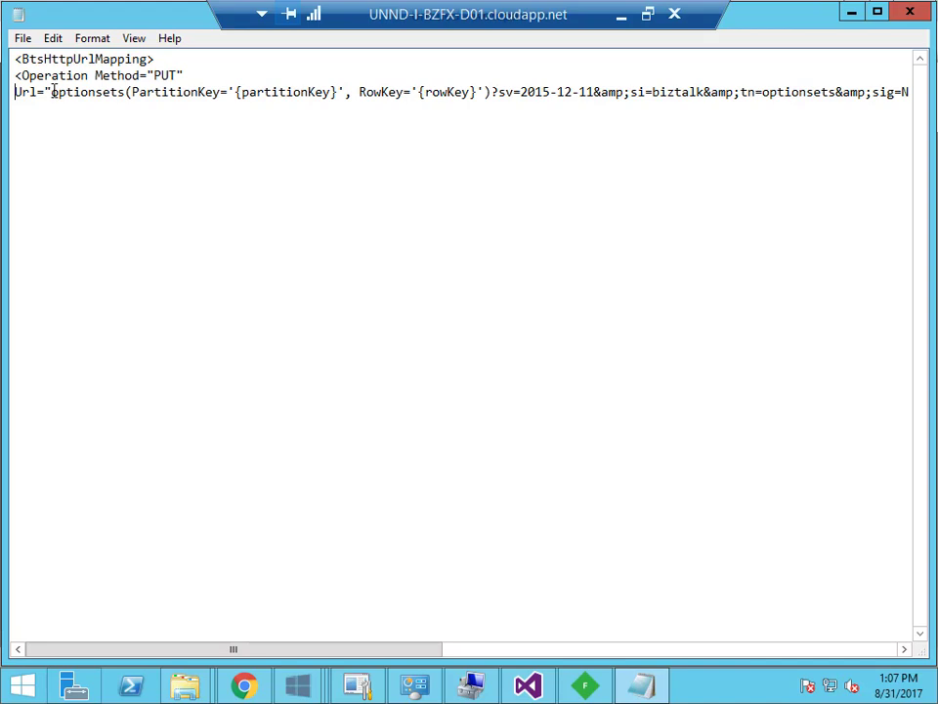
Step: Highlight the mapping URL's table name, its PartitionKey and RowKey variables, and the start of its shared access signature query string
{"action": "left_click_drag", "start_coordinate": [52, 92], "coordinate": [125, 92]}
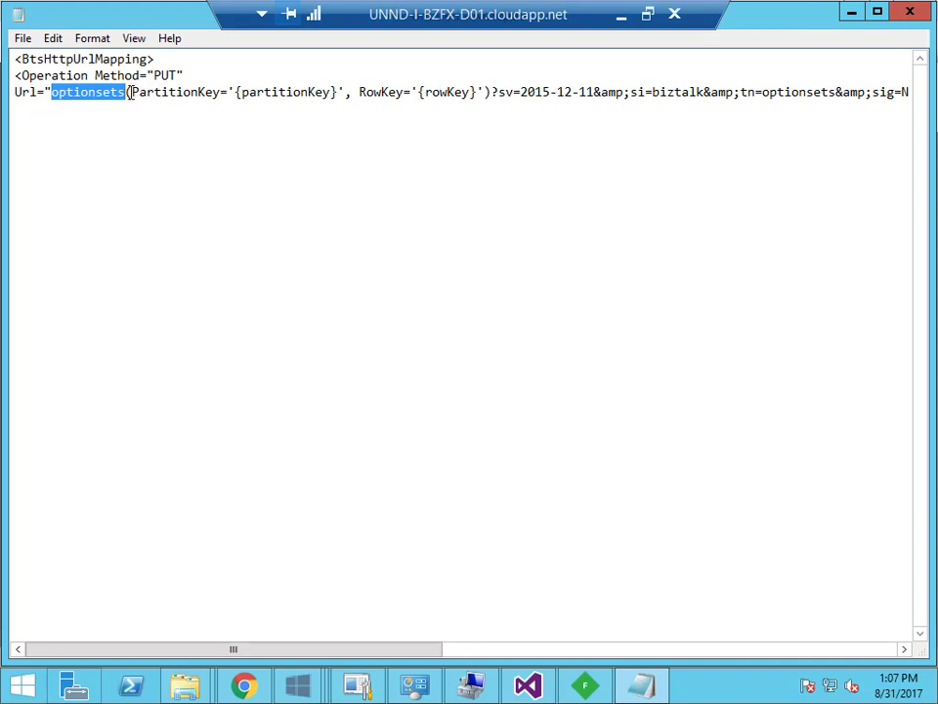
{"action": "left_click_drag", "start_coordinate": [128, 92], "coordinate": [494, 92]}
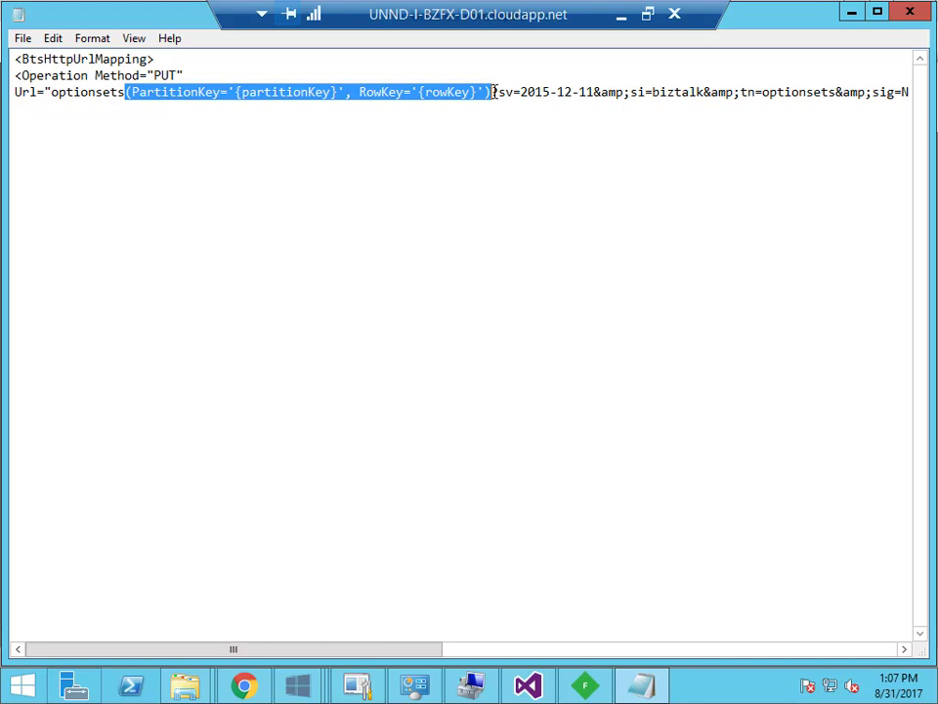
{"action": "left_click_drag", "start_coordinate": [492, 92], "coordinate": [640, 90]}
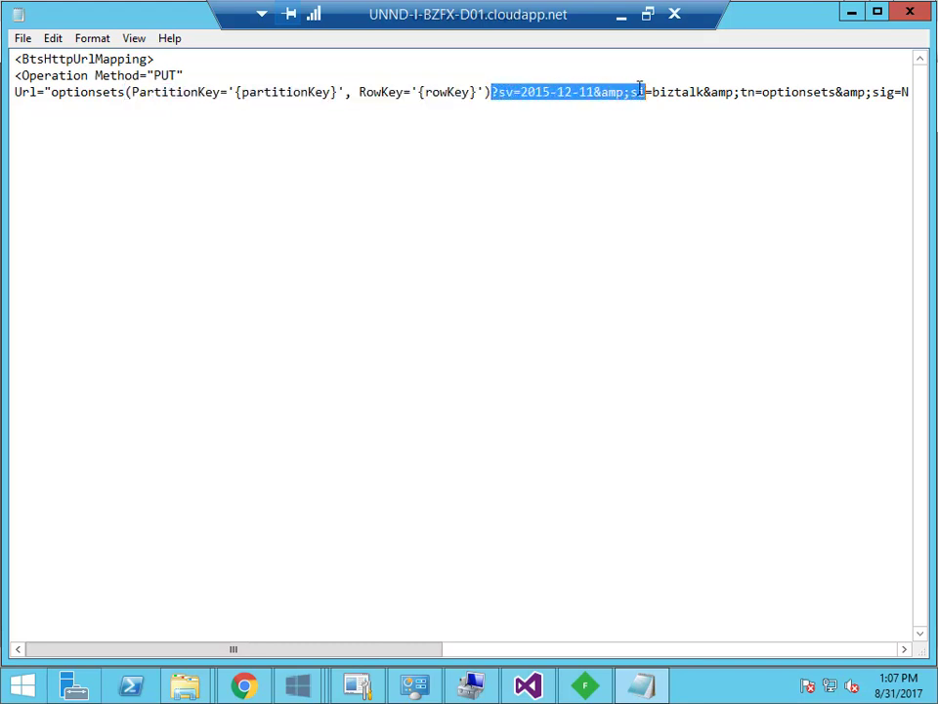
{"action": "left_click", "coordinate": [356, 685]}
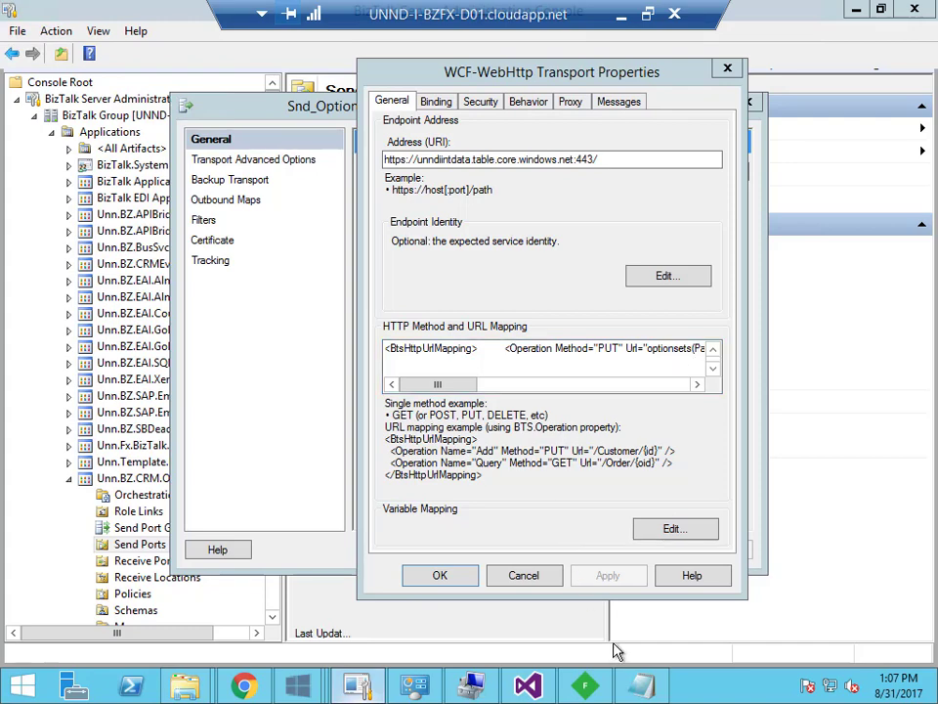
{"action": "left_click", "coordinate": [641, 684]}
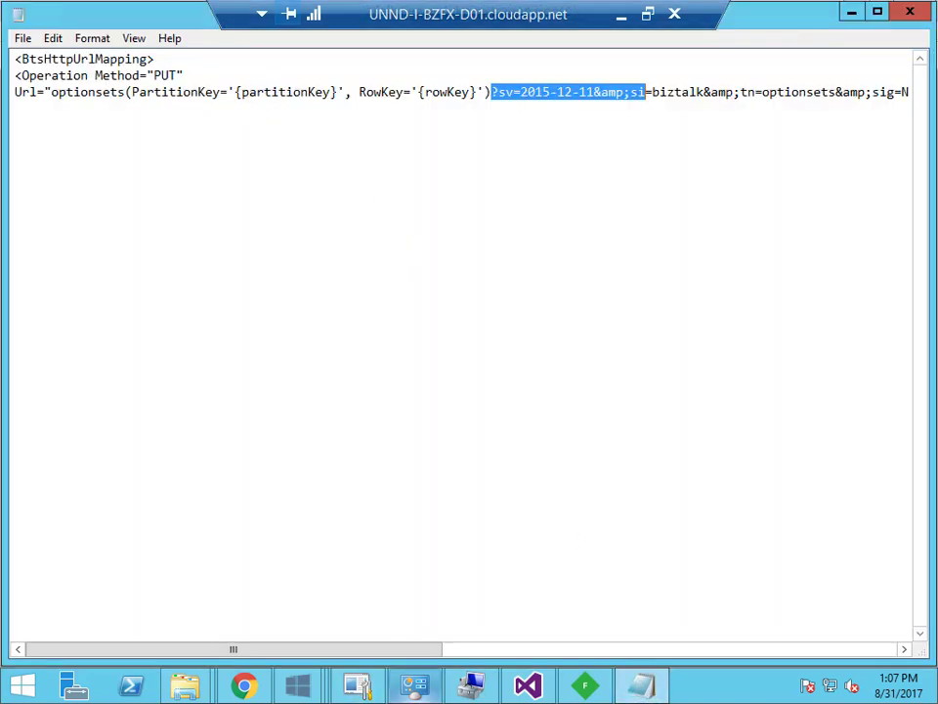
{"action": "left_click", "coordinate": [263, 91]}
{"action": "double_click", "coordinate": [263, 91]}
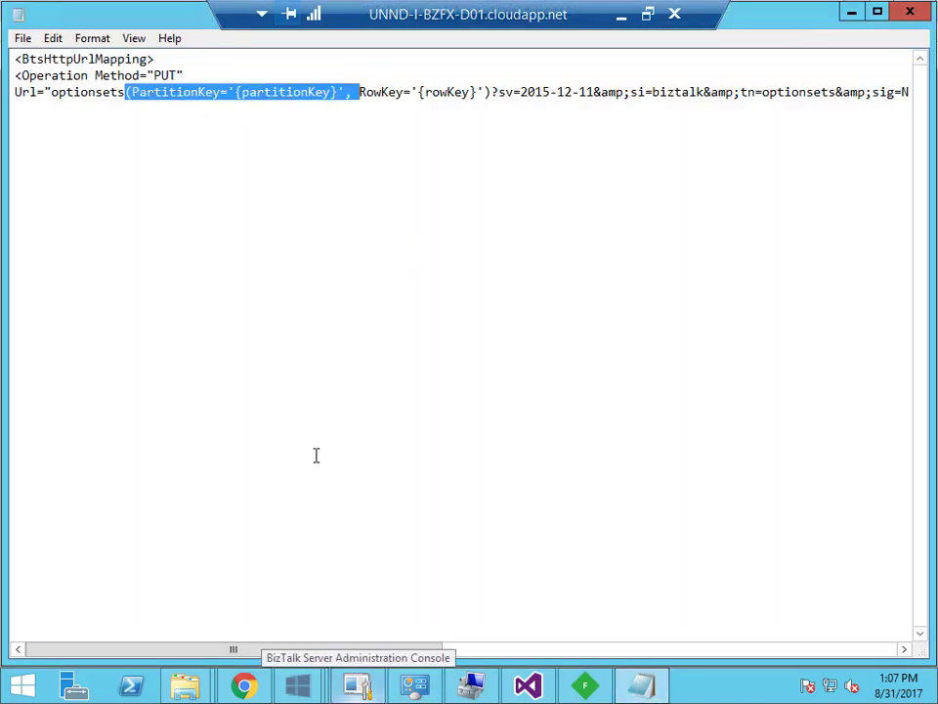
Step: Return to the WCF-WebHttp transport properties and examine the PartitionKey and RowKey variable mapping, closing it without changes
{"action": "left_click", "coordinate": [357, 685]}
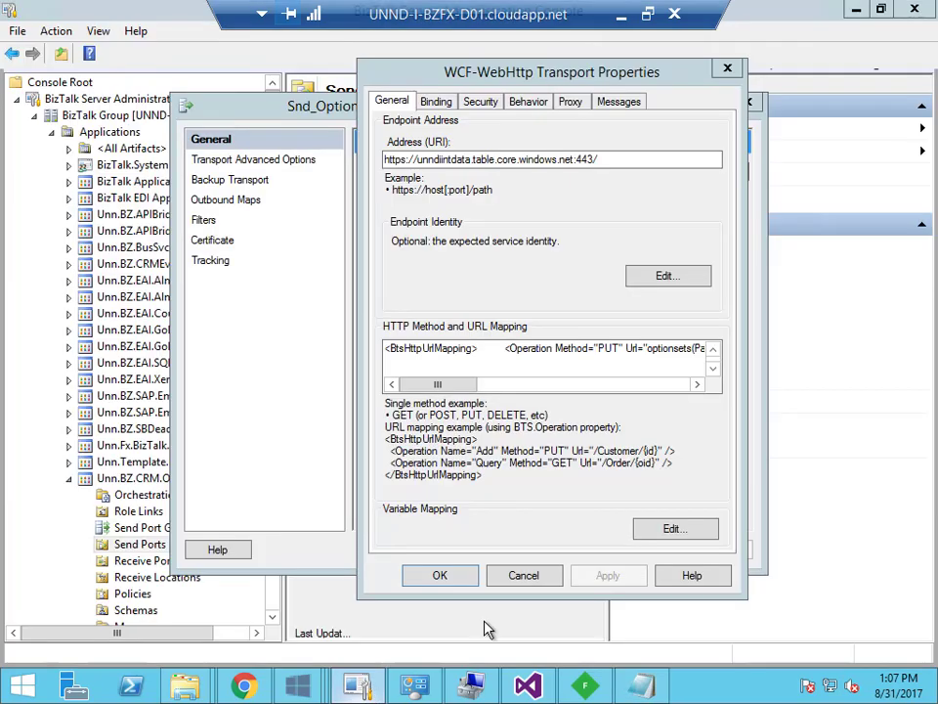
{"action": "left_click", "coordinate": [660, 529]}
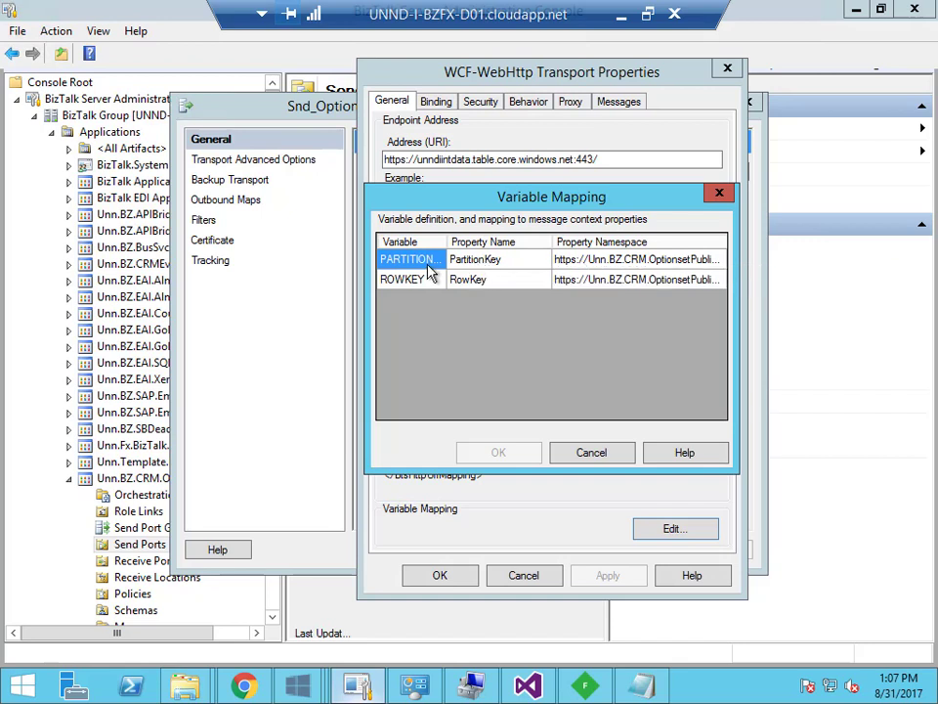
{"action": "left_click", "coordinate": [592, 453]}
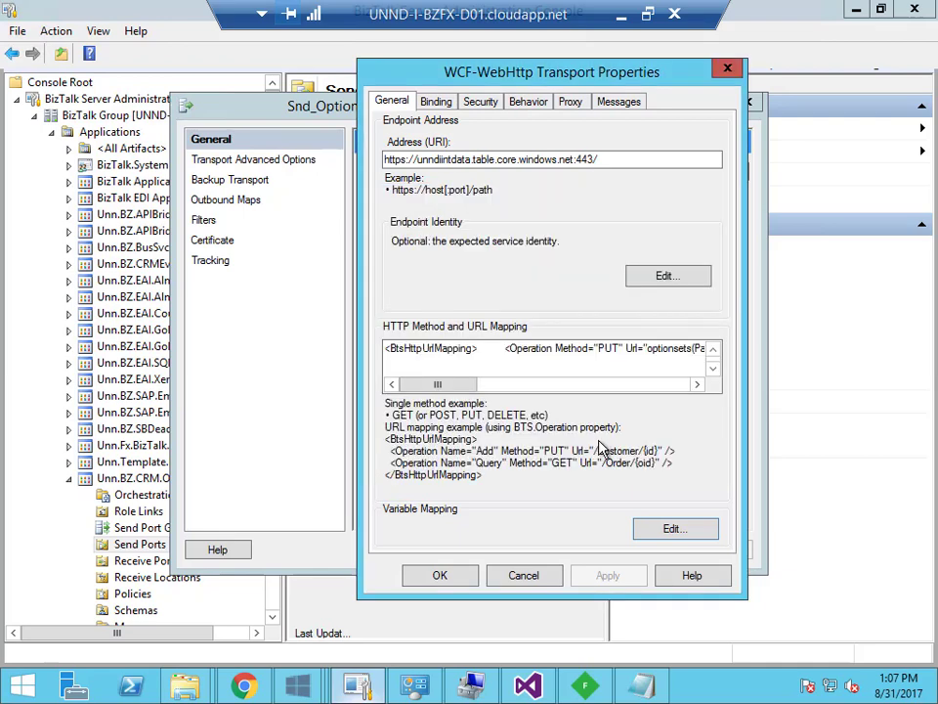
Step: Review the transport's binding, security and behavior settings, including the available security modes, without changing anything
{"action": "left_click", "coordinate": [437, 102]}
{"action": "left_click", "coordinate": [480, 101]}
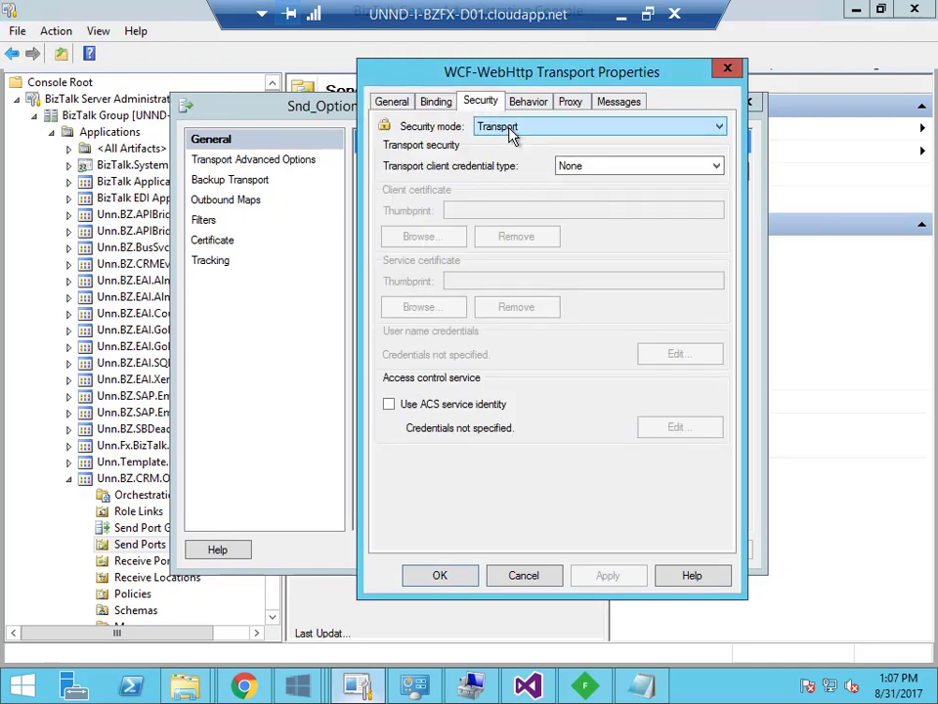
{"action": "left_click", "coordinate": [510, 130]}
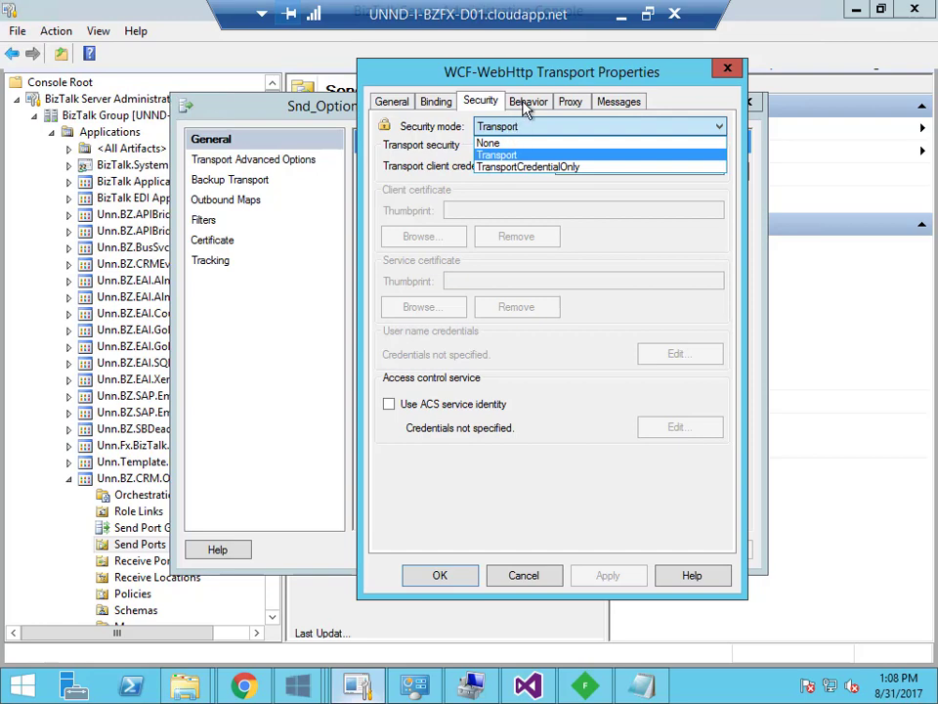
{"action": "left_click", "coordinate": [525, 106]}
{"action": "left_click", "coordinate": [528, 102]}
Step: Review the transport's proxy and message settings, and highlight the proxy address
{"action": "left_click", "coordinate": [577, 105]}
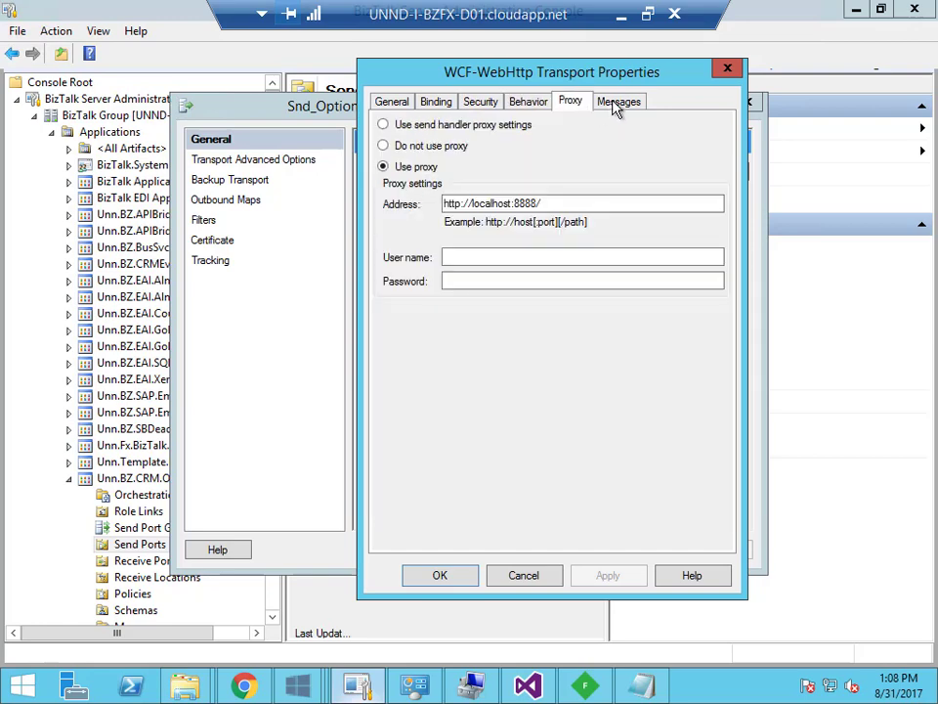
{"action": "left_click", "coordinate": [617, 101]}
{"action": "left_click", "coordinate": [570, 103]}
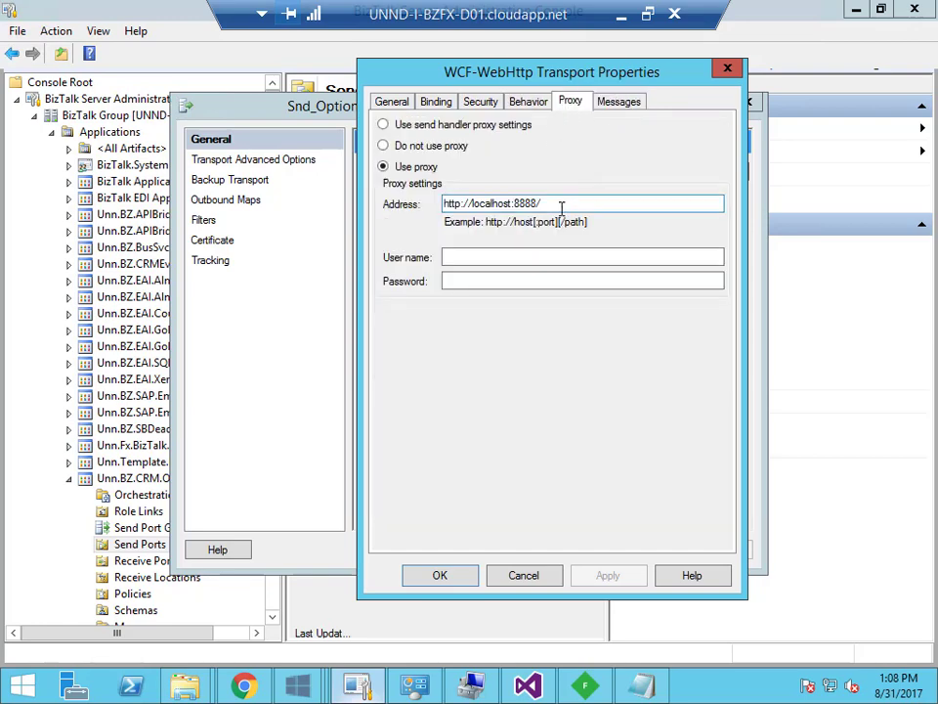
{"action": "left_click_drag", "start_coordinate": [562, 203], "coordinate": [427, 207]}
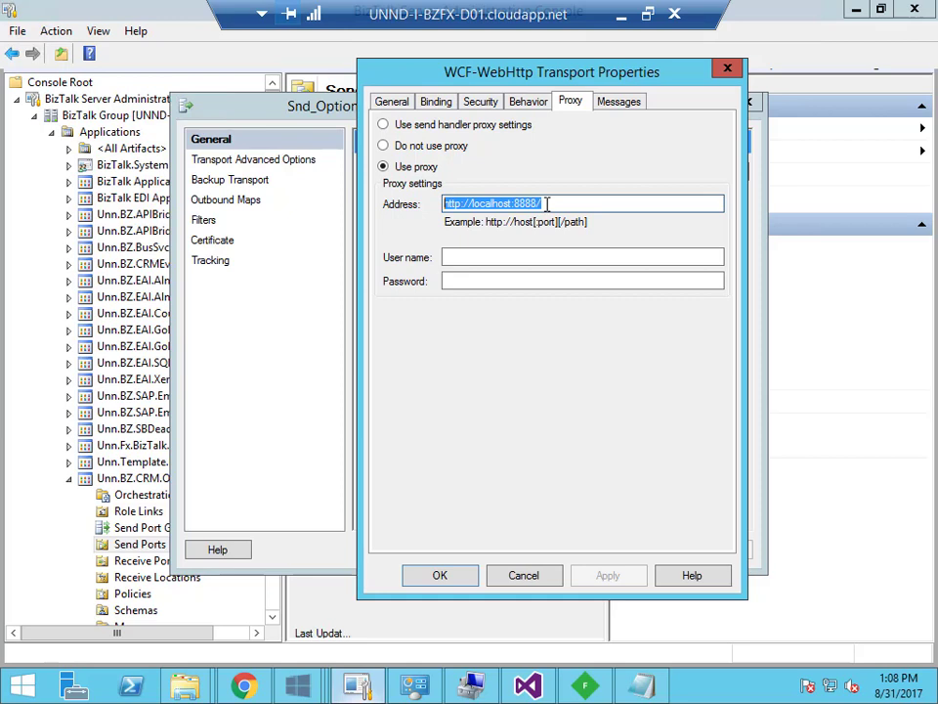
Step: Highlight the transport's outbound HTTP headers and review the send port's filter expression, closing both dialogs without changes
{"action": "left_click", "coordinate": [611, 104]}
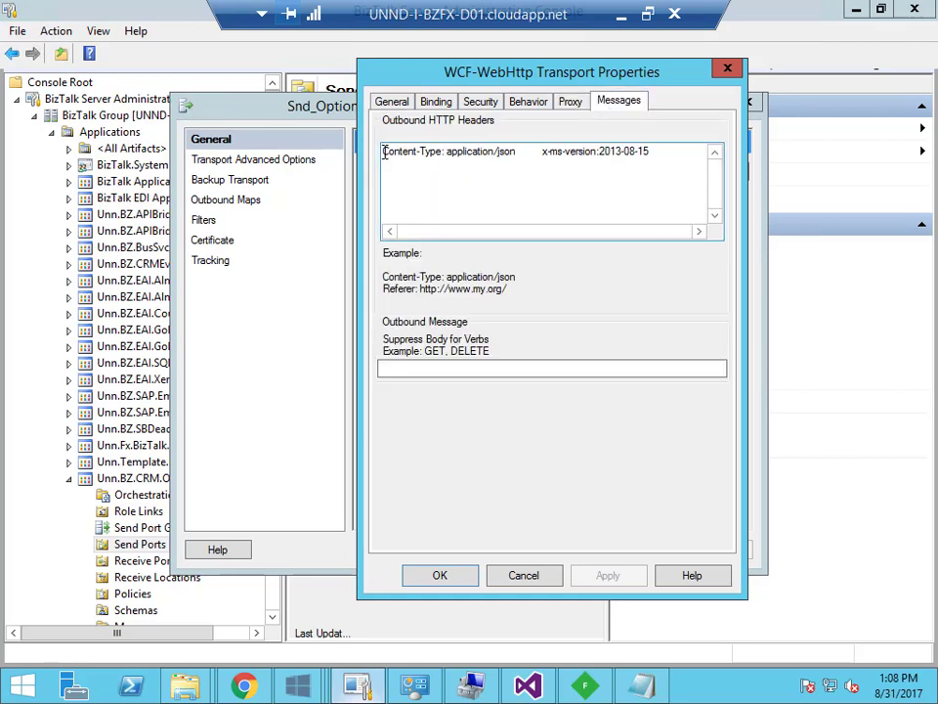
{"action": "left_click_drag", "start_coordinate": [384, 152], "coordinate": [649, 151]}
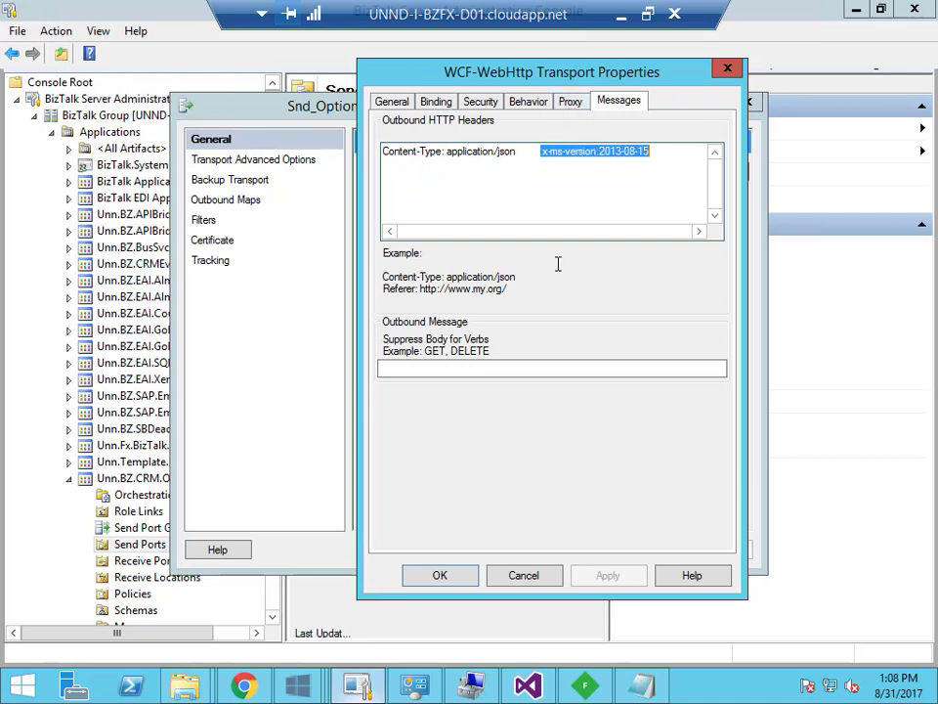
{"action": "left_click", "coordinate": [541, 579]}
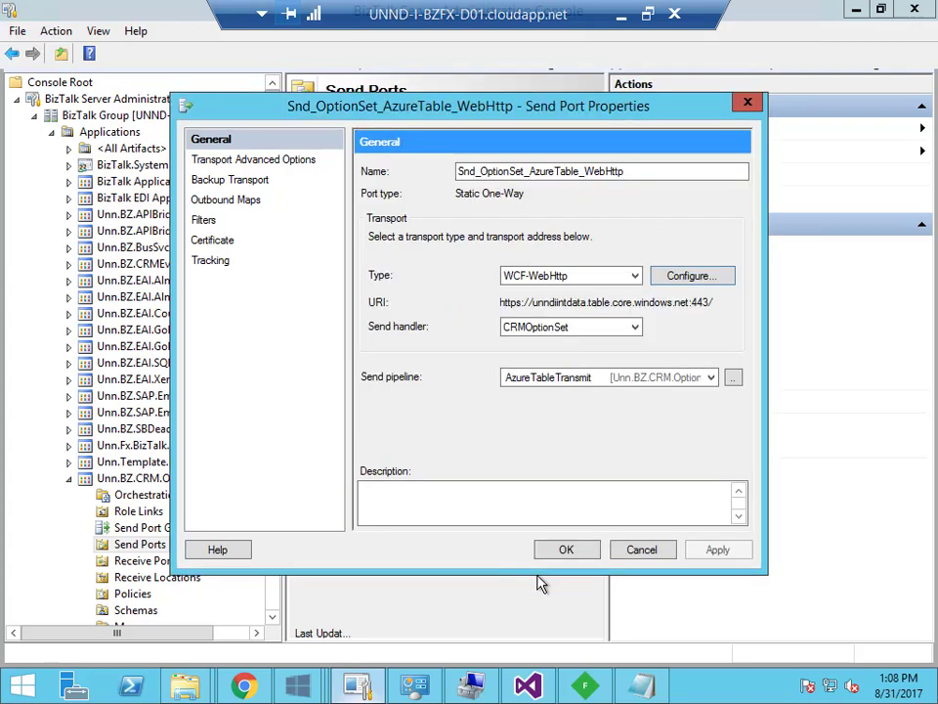
{"action": "left_click", "coordinate": [202, 223]}
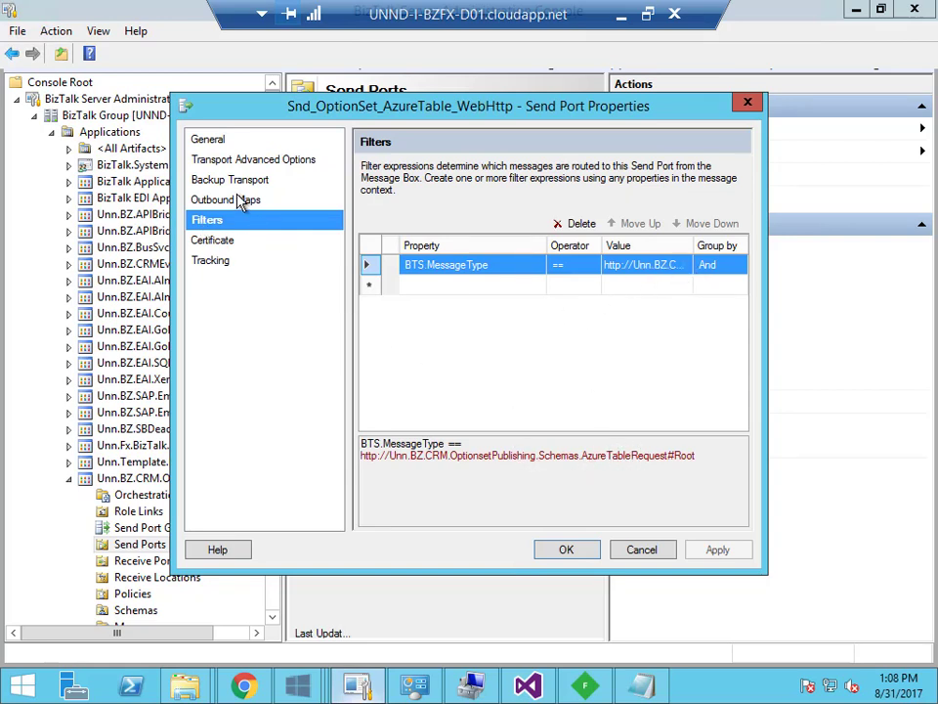
{"action": "left_click", "coordinate": [656, 552]}
Step: Switch to Fiddler and remove all captured sessions from the list
{"action": "left_click", "coordinate": [585, 684]}
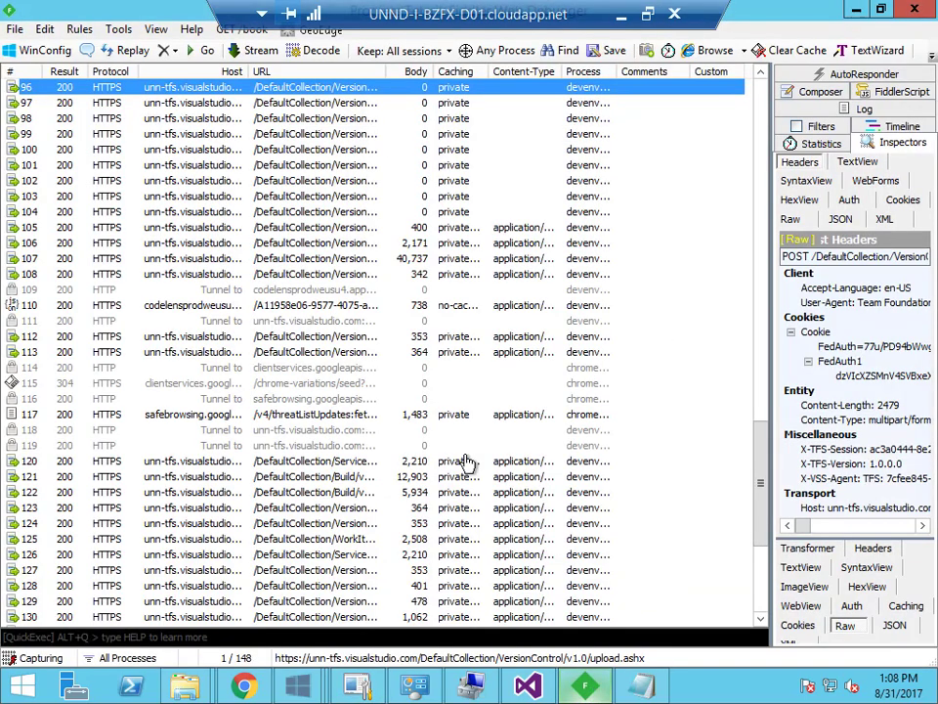
{"action": "left_click", "coordinate": [43, 30]}
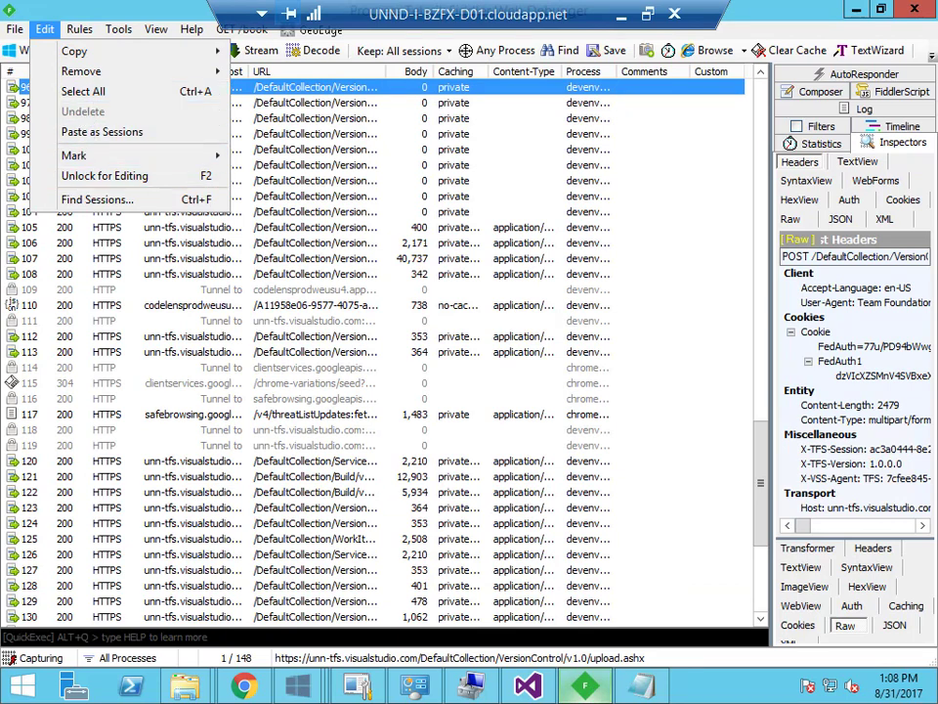
{"action": "key", "text": "ctrl+x"}
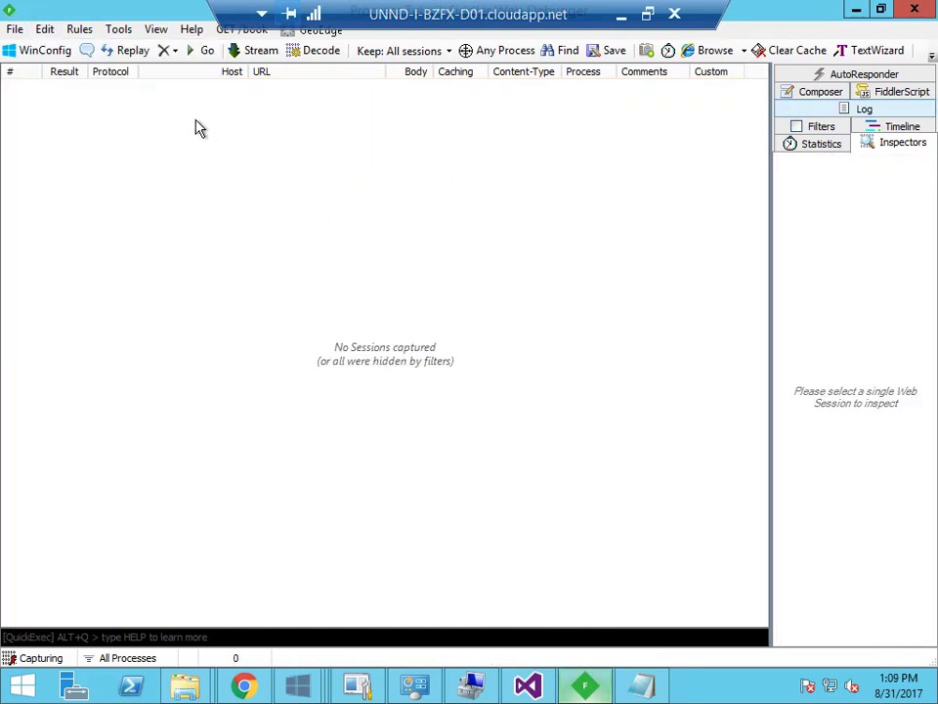
Step: Switch to Visual Studio and run the SyncProcess_GreenPath test
{"action": "left_click", "coordinate": [525, 689]}
{"action": "right_click", "coordinate": [154, 209]}
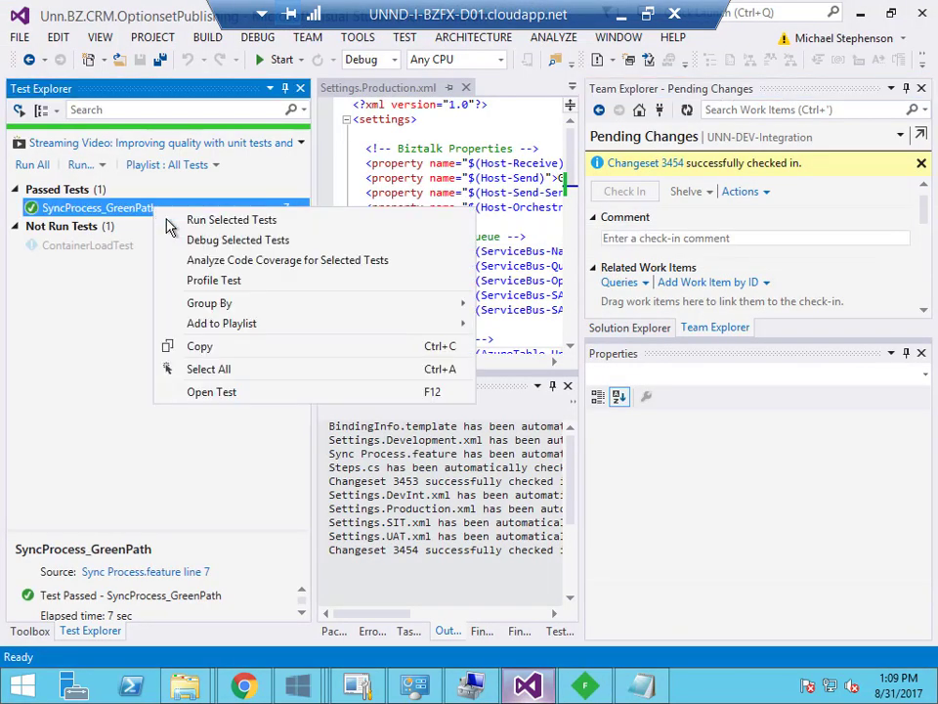
{"action": "left_click", "coordinate": [174, 221]}
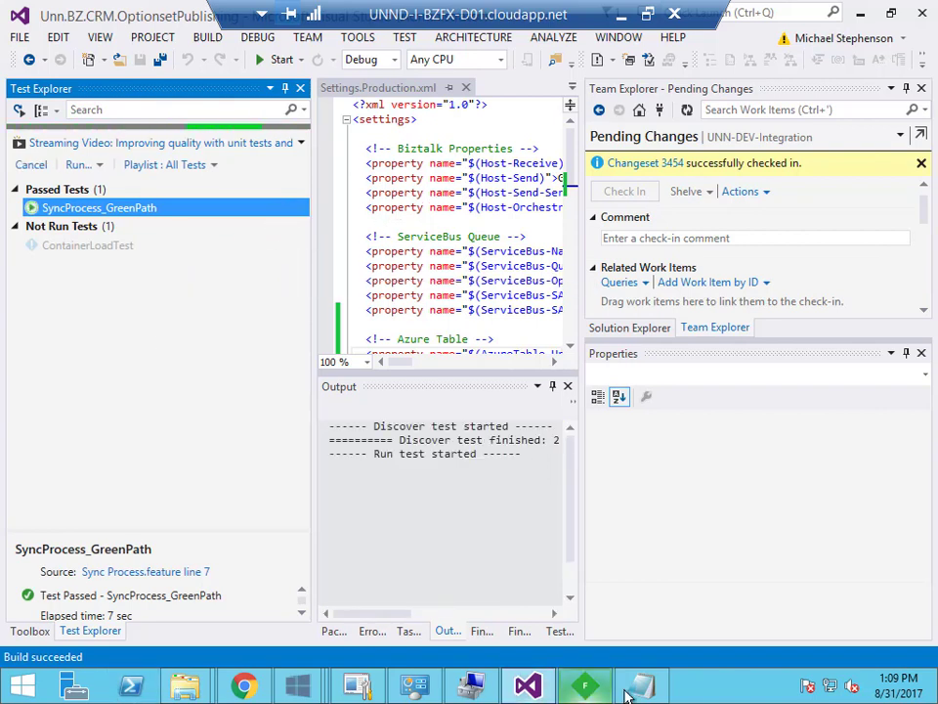
Step: Return to Fiddler, widen the session list's Host and URL columns, and enlarge the inspector area
{"action": "left_click", "coordinate": [582, 686]}
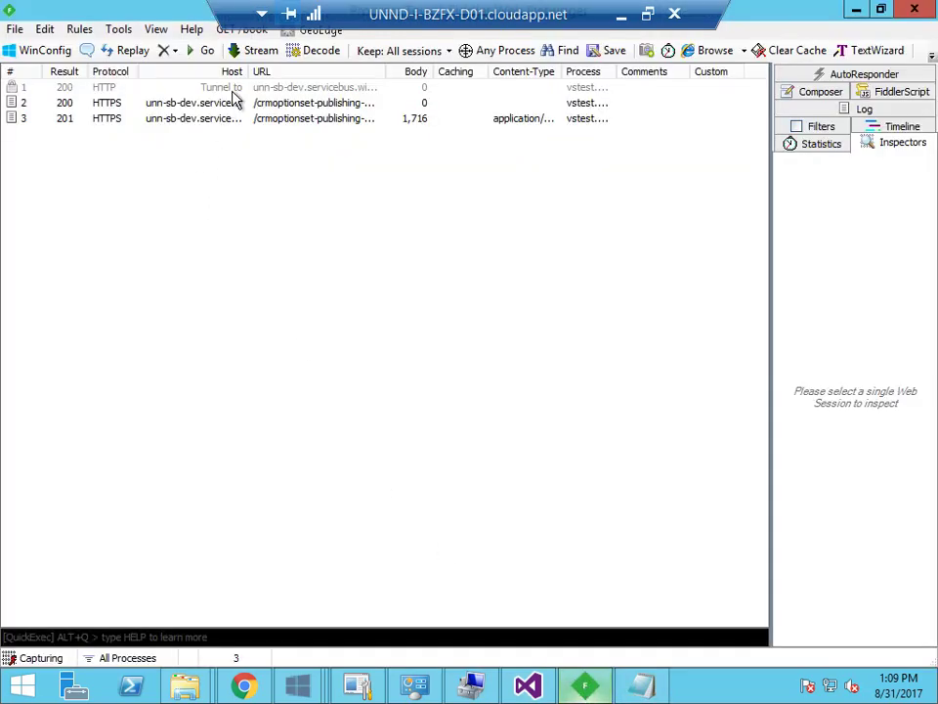
{"action": "left_click_drag", "start_coordinate": [248, 72], "coordinate": [313, 78]}
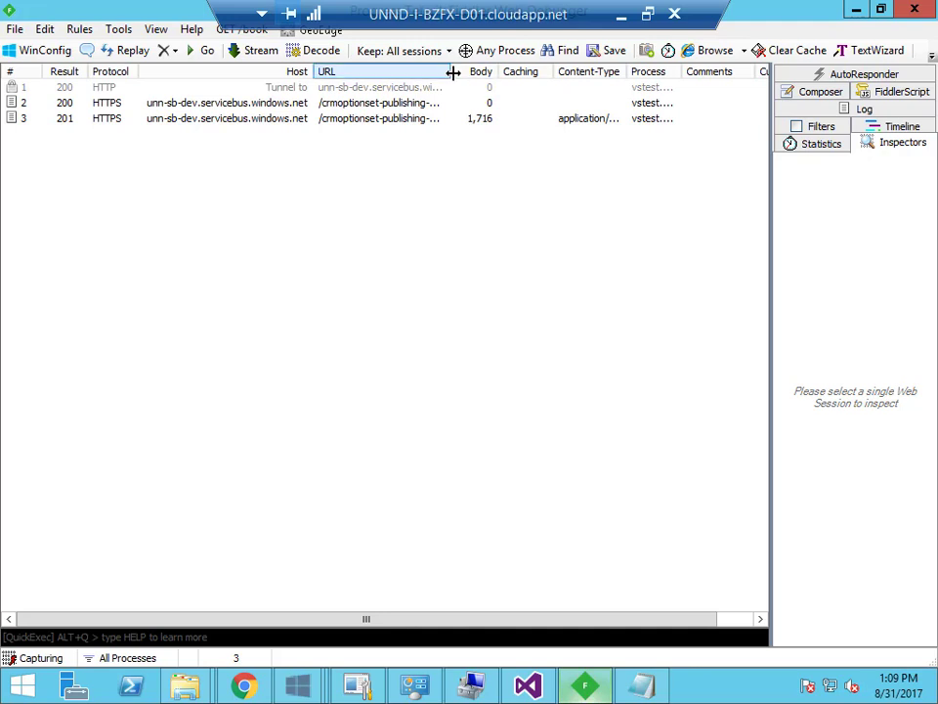
{"action": "left_click_drag", "start_coordinate": [451, 71], "coordinate": [517, 84]}
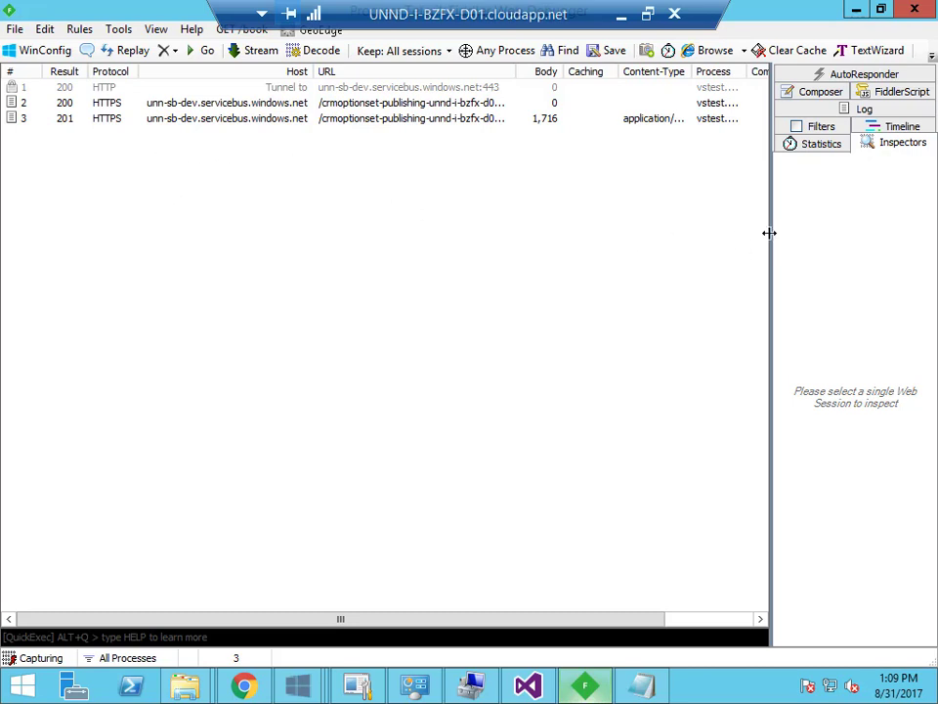
{"action": "left_click_drag", "start_coordinate": [773, 233], "coordinate": [502, 222]}
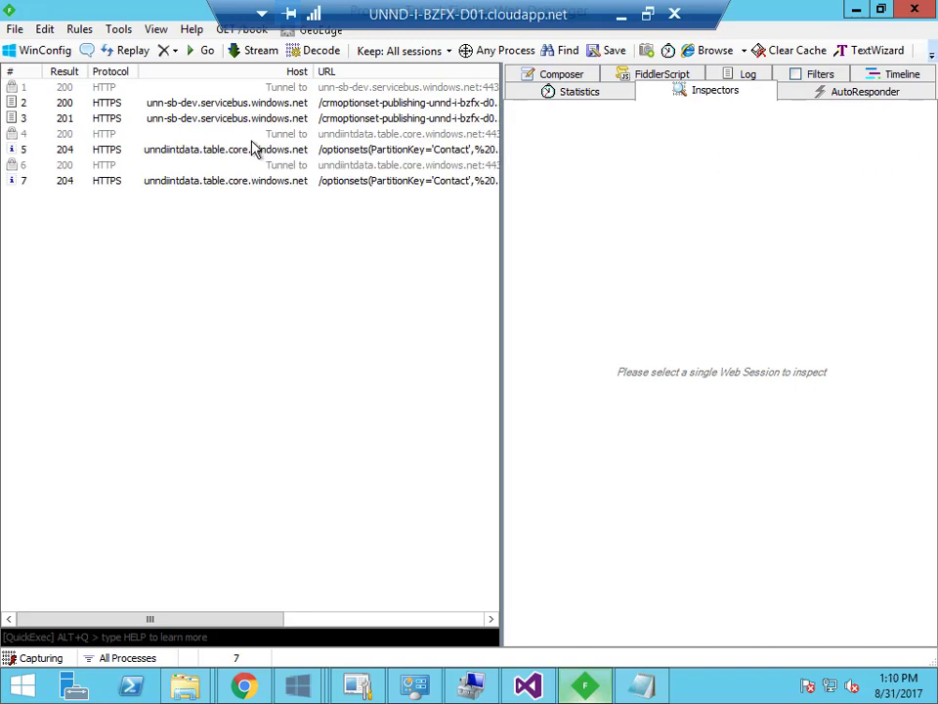
Step: Show the raw request of the first PUT session to the optionsets table, enlarging the inspector and response areas
{"action": "left_click", "coordinate": [195, 151]}
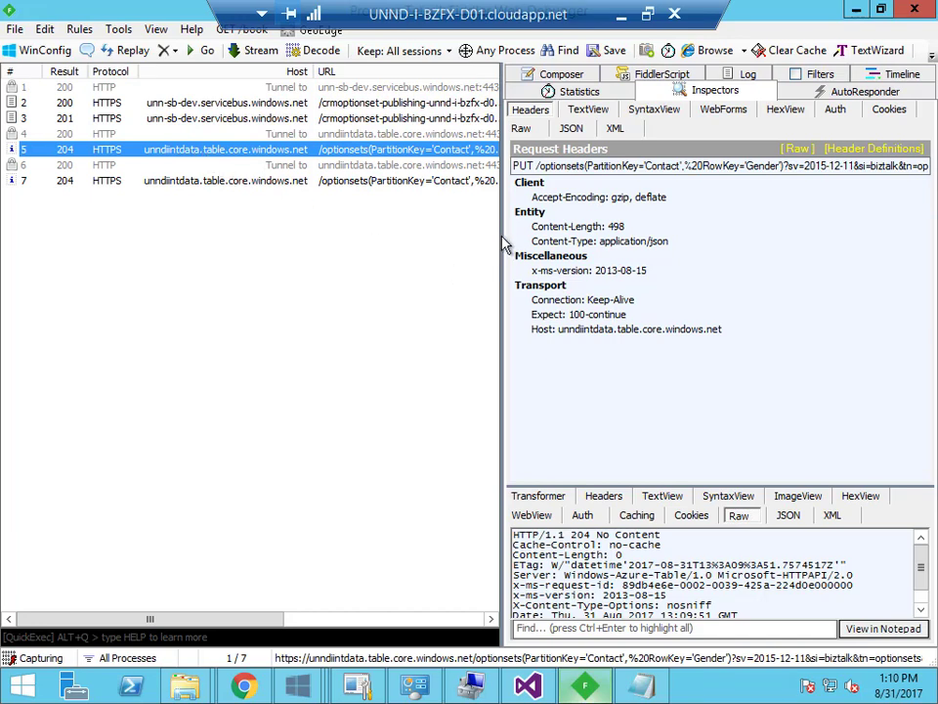
{"action": "left_click_drag", "start_coordinate": [503, 236], "coordinate": [405, 235]}
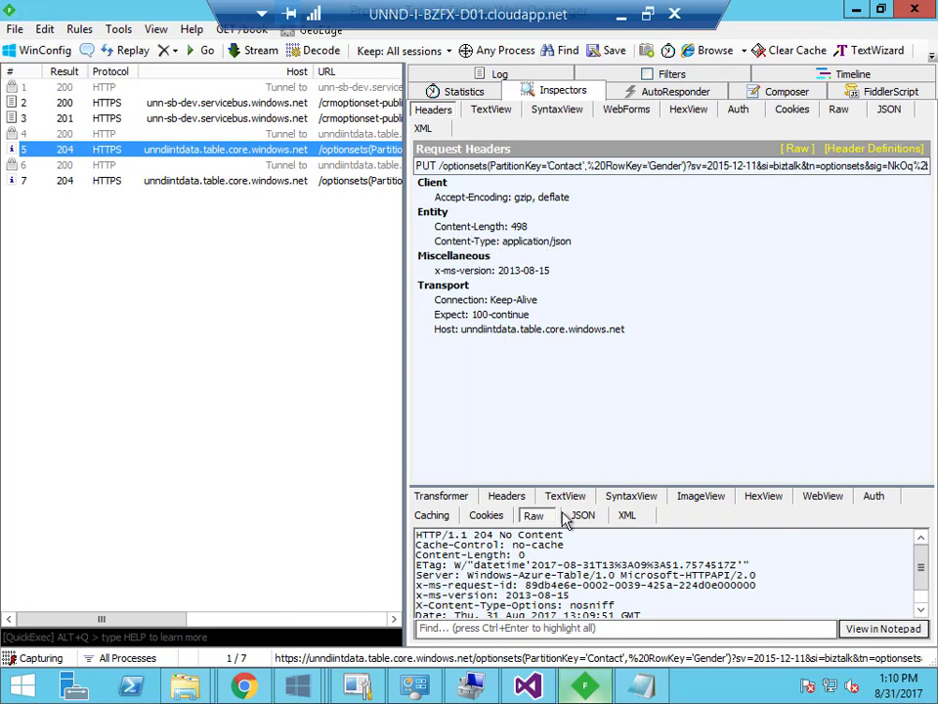
{"action": "mouse_move", "coordinate": [555, 487]}
{"action": "left_mouse_down"}
{"action": "mouse_move", "coordinate": [609, 490]}
{"action": "mouse_move", "coordinate": [544, 364]}
{"action": "mouse_move", "coordinate": [549, 299]}
{"action": "left_mouse_up"}
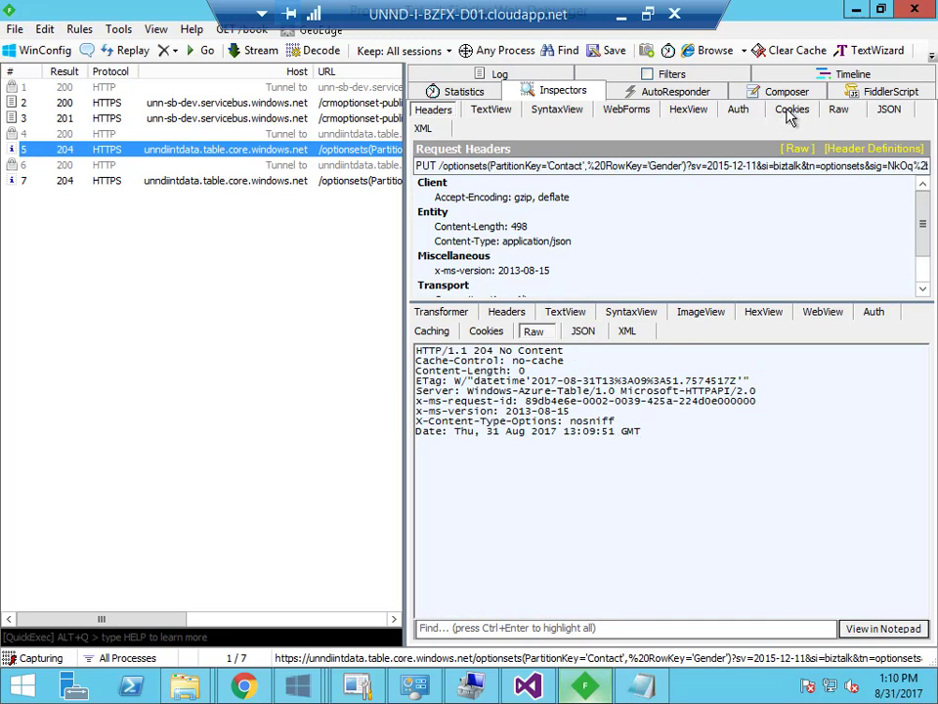
{"action": "left_click", "coordinate": [837, 109]}
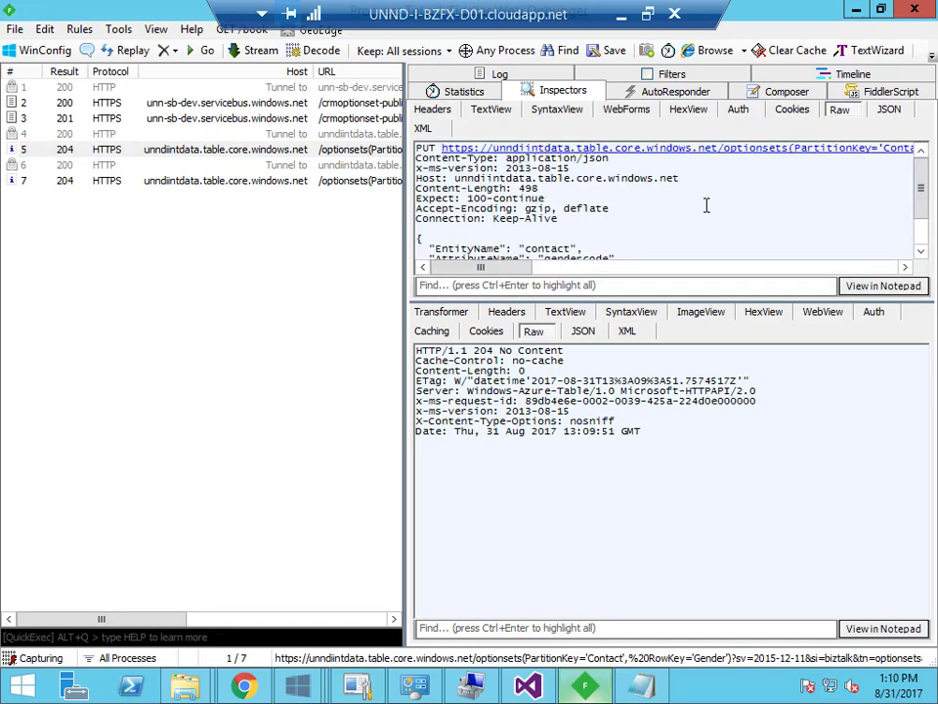
Step: Highlight the raw PUT request's HTTP headers, its whole JSON body, and the RefData property name
{"action": "left_click_drag", "start_coordinate": [920, 178], "coordinate": [918, 176]}
{"action": "left_click_drag", "start_coordinate": [559, 218], "coordinate": [405, 153]}
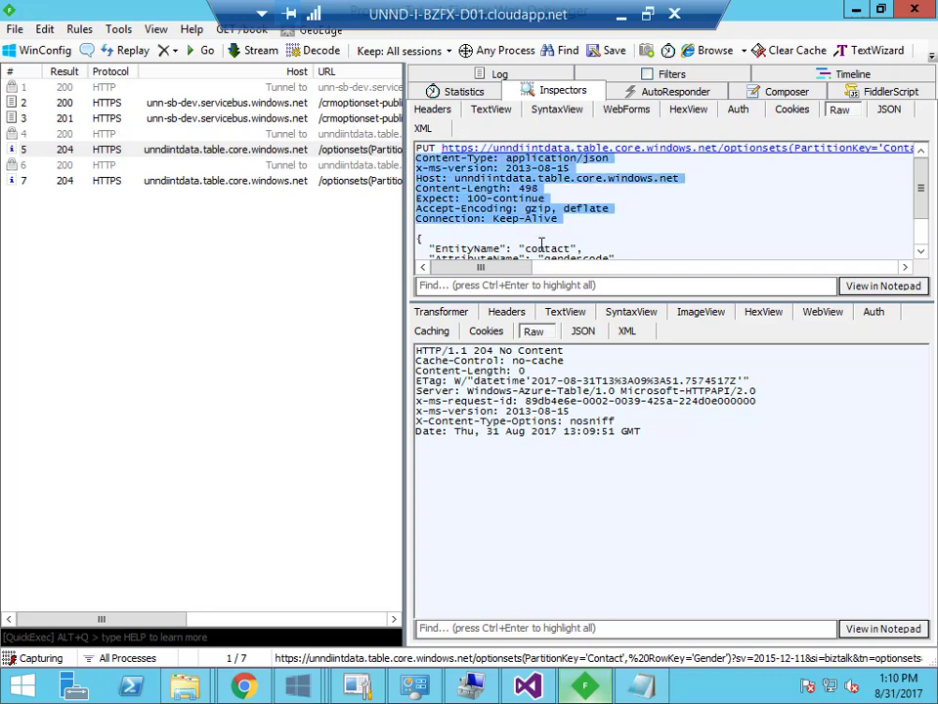
{"action": "scroll", "coordinate": [554, 235], "scroll_direction": "down", "scroll_amount": 2}
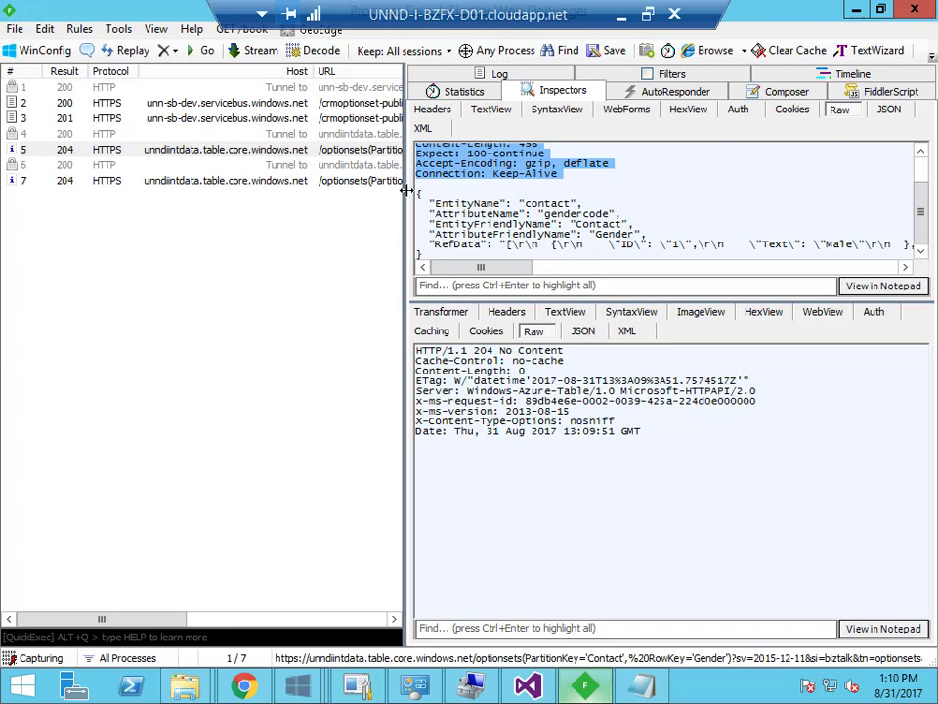
{"action": "left_click_drag", "start_coordinate": [418, 195], "coordinate": [427, 256]}
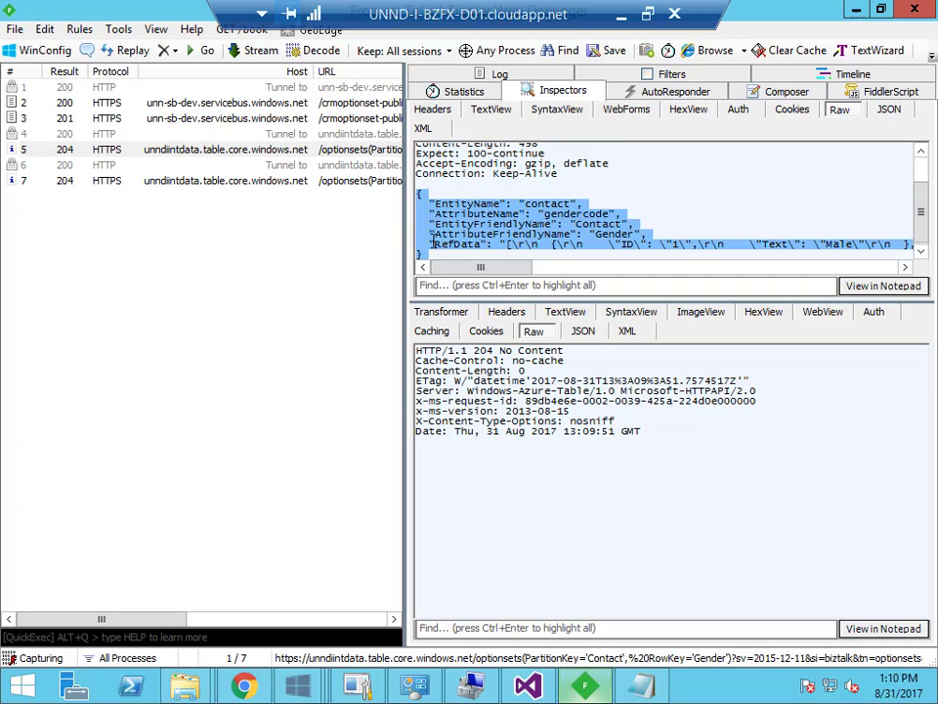
{"action": "double_click", "coordinate": [459, 244]}
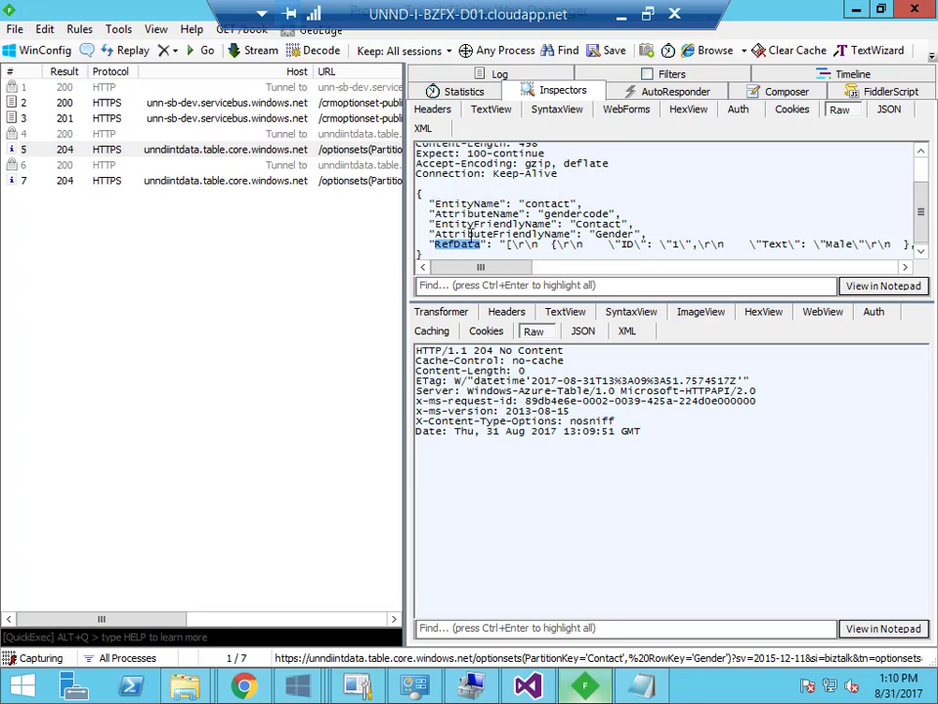
Step: Highlight the JSON body's property lines, examine its EntityName and AttributeName entries, and mark the start of the RefData value
{"action": "left_click", "coordinate": [430, 205]}
{"action": "left_click_drag", "start_coordinate": [441, 212], "coordinate": [496, 241]}
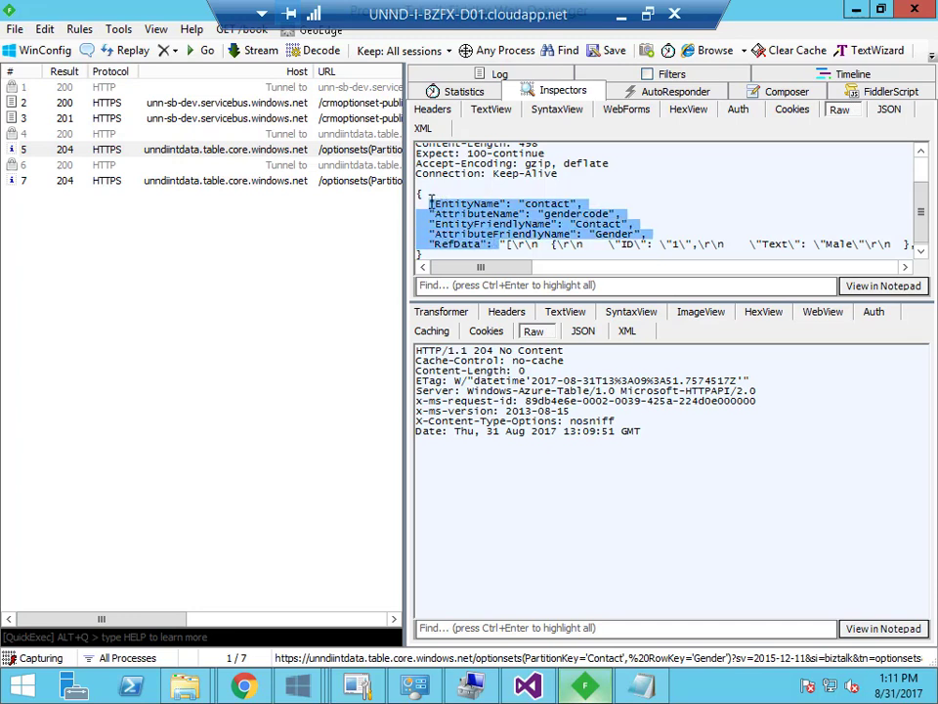
{"action": "left_click", "coordinate": [454, 202]}
{"action": "double_click", "coordinate": [453, 203]}
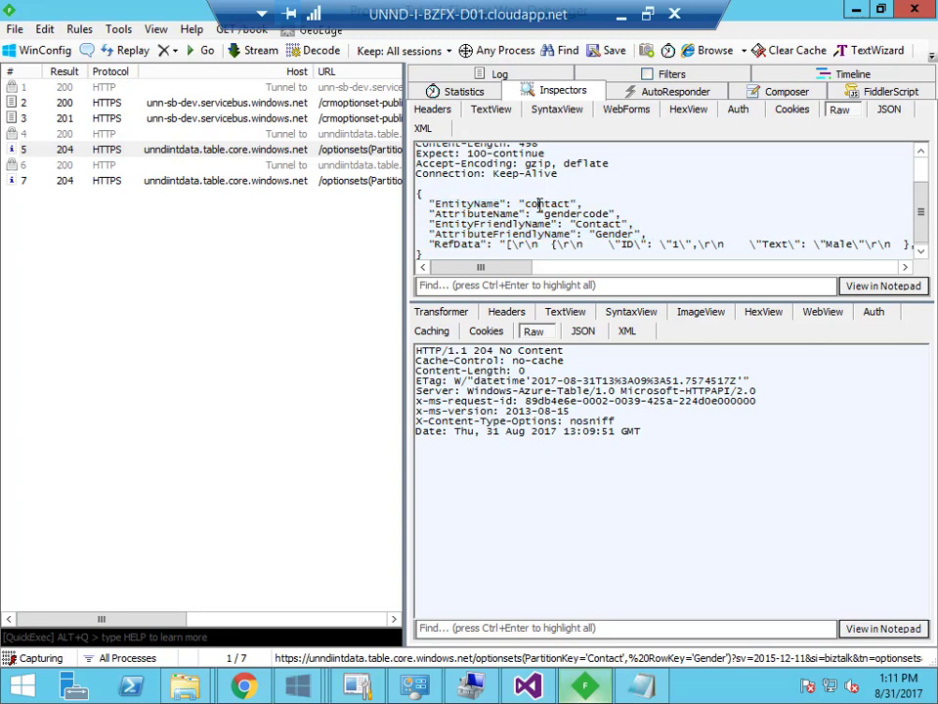
{"action": "double_click", "coordinate": [540, 204]}
{"action": "left_click", "coordinate": [464, 215]}
{"action": "left_click_drag", "start_coordinate": [500, 244], "coordinate": [554, 245]}
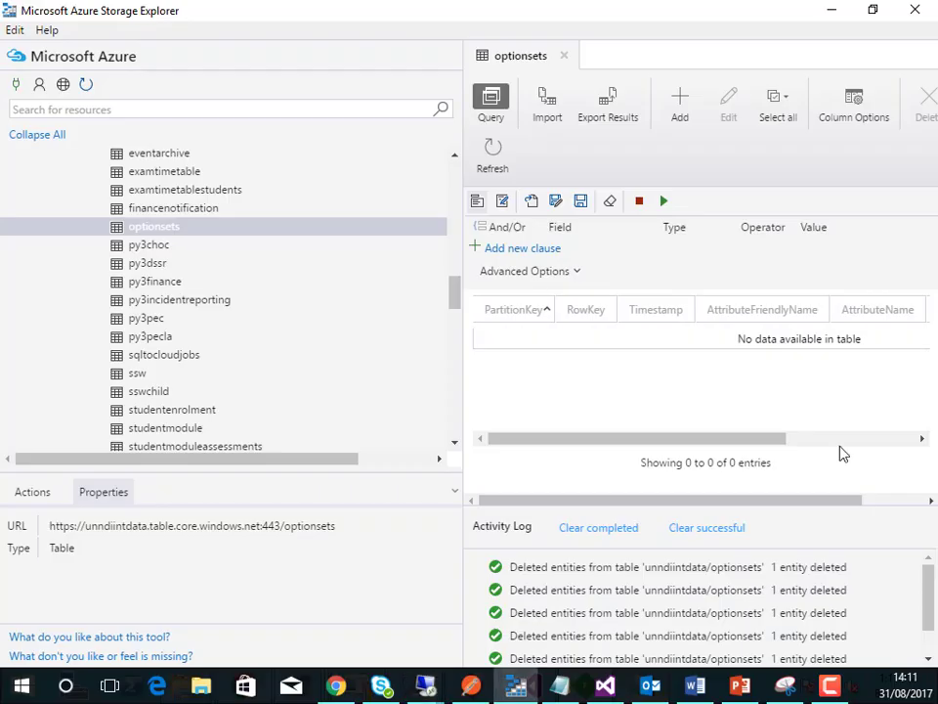
Step: In Azure Storage Explorer, rerun the optionsets query, open the Contact/Gender entity and highlight its RefData value, closing it without changes
{"action": "left_click", "coordinate": [665, 202]}
{"action": "double_click", "coordinate": [611, 341]}
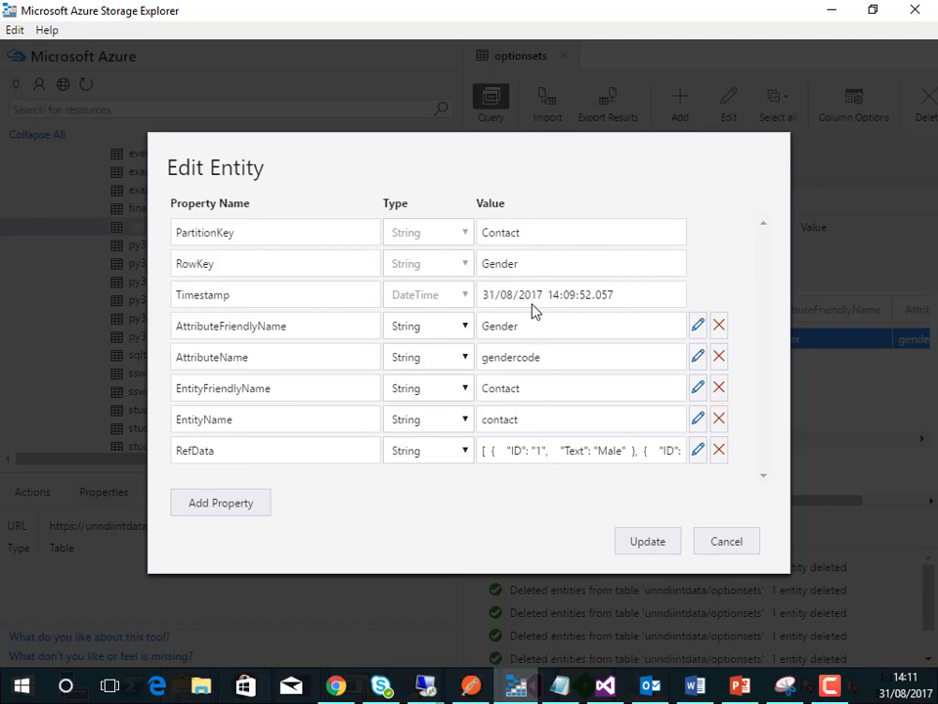
{"action": "left_click_drag", "start_coordinate": [481, 451], "coordinate": [683, 449]}
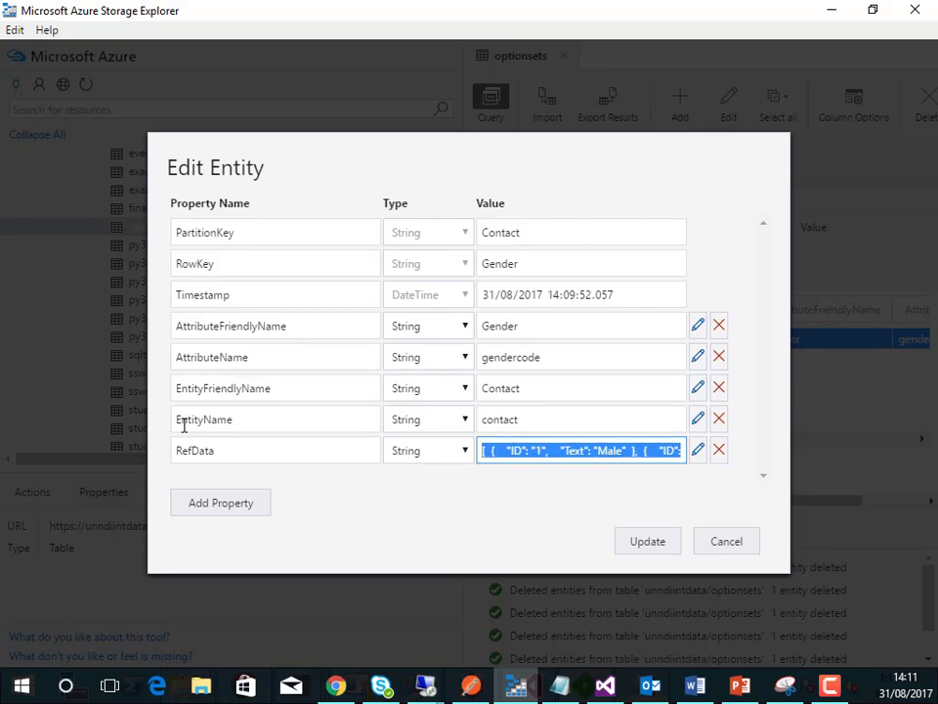
{"action": "left_click", "coordinate": [744, 551]}
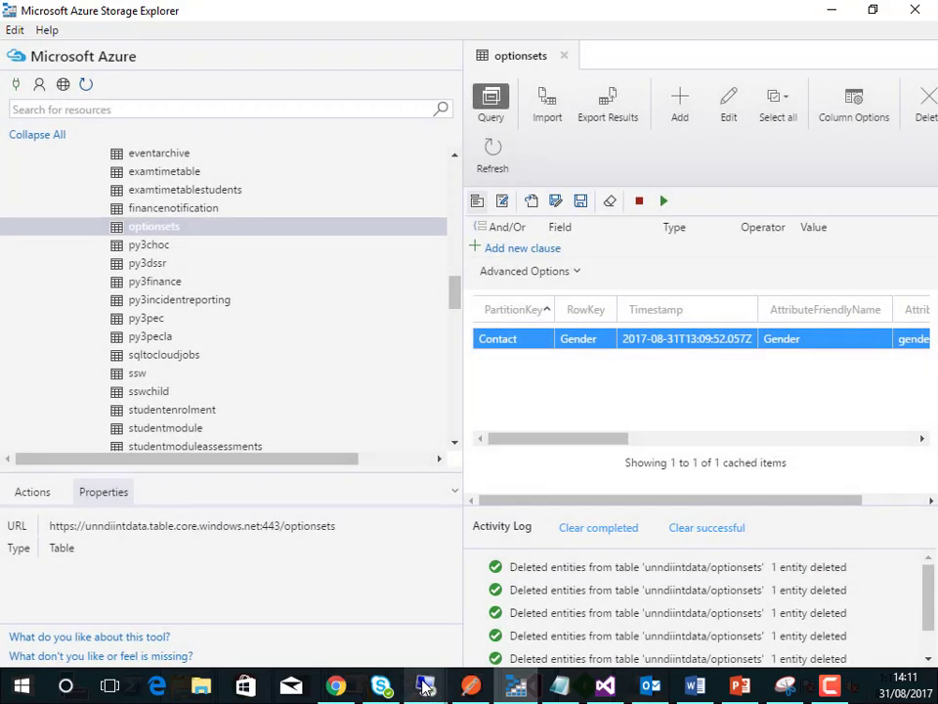
Step: Return to the remote BizTalk console and review the Snd_OptionSet_AzureTable_WebHttp send port's URL mapping and outbound HTTP headers in its transport properties
{"action": "mouse_move", "coordinate": [427, 681]}
{"action": "left_click", "coordinate": [467, 613]}
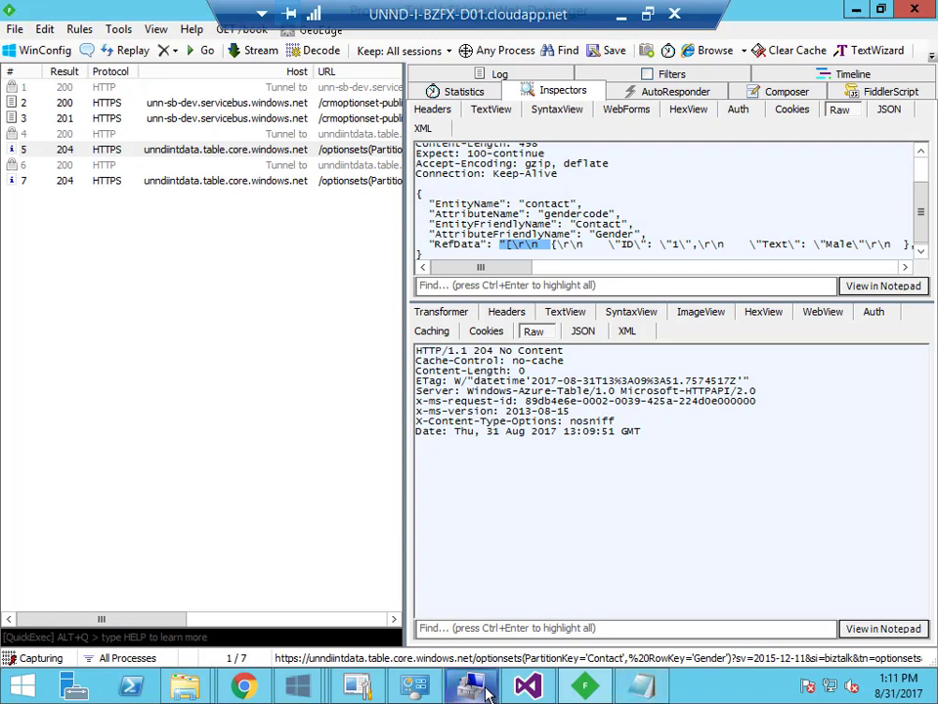
{"action": "left_click", "coordinate": [363, 687]}
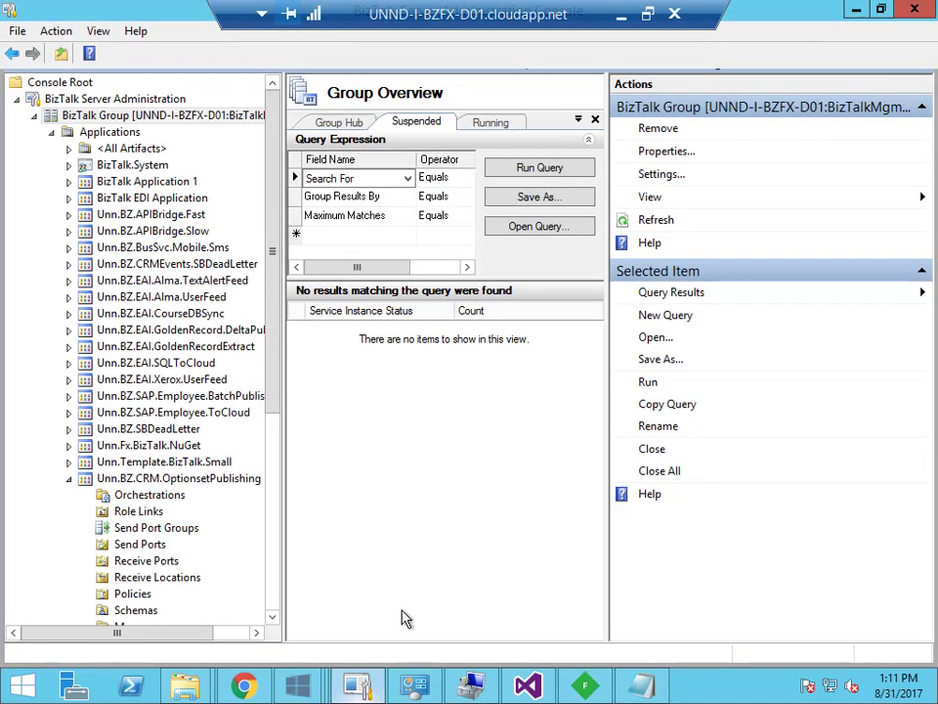
{"action": "left_click", "coordinate": [160, 544]}
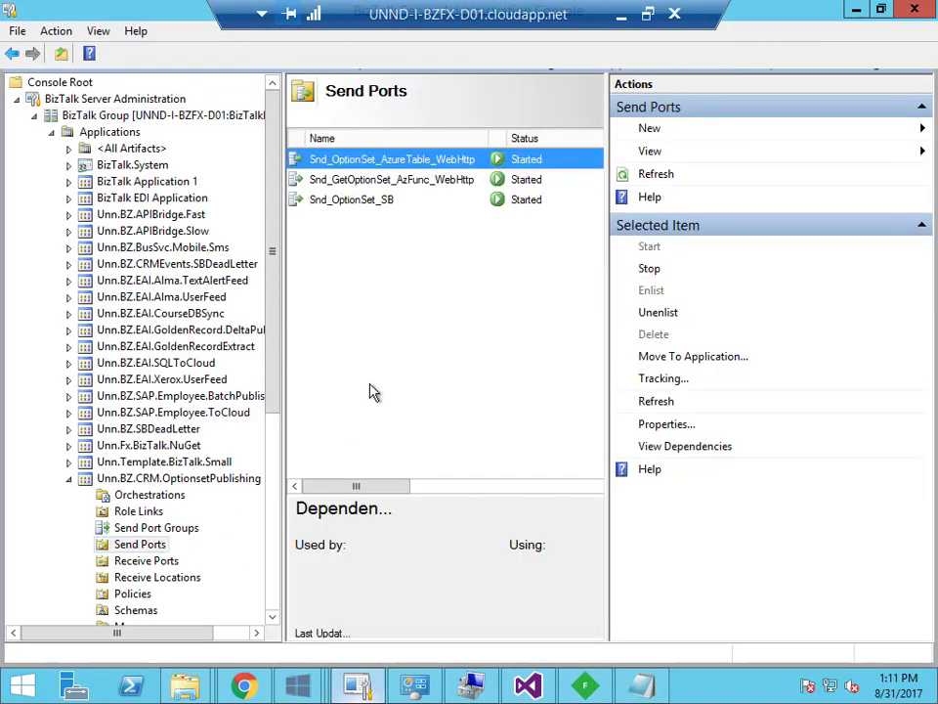
{"action": "double_click", "coordinate": [399, 160]}
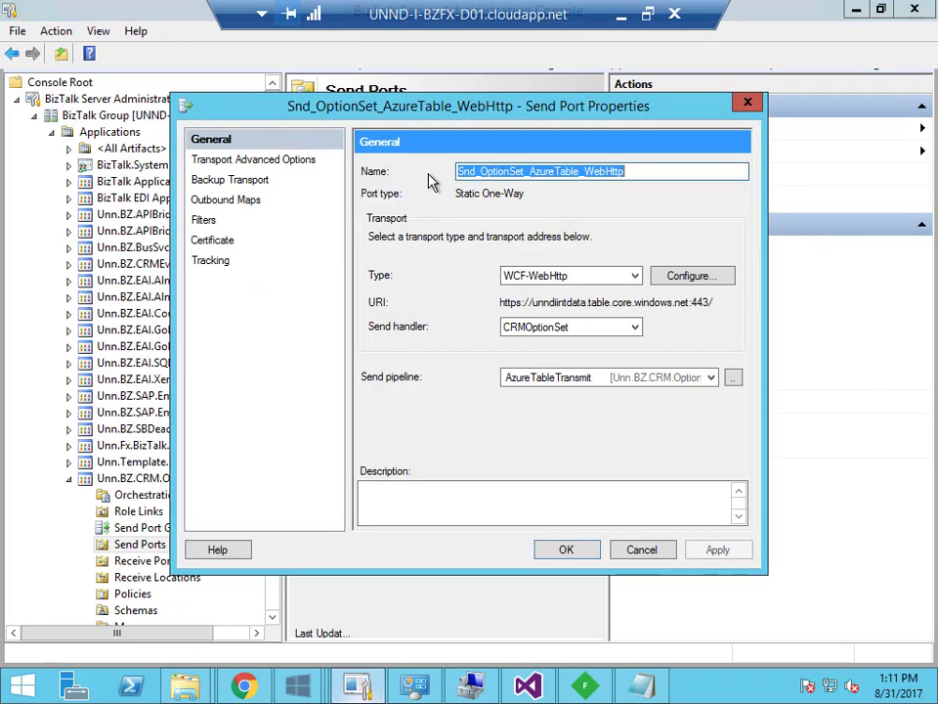
{"action": "left_click", "coordinate": [672, 277]}
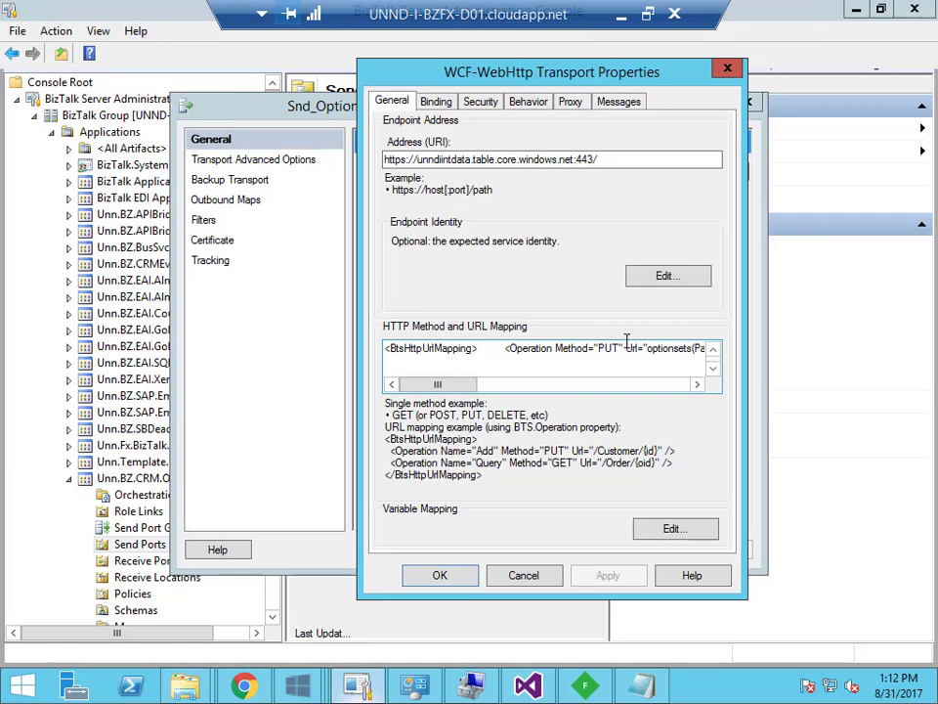
{"action": "left_click", "coordinate": [614, 100]}
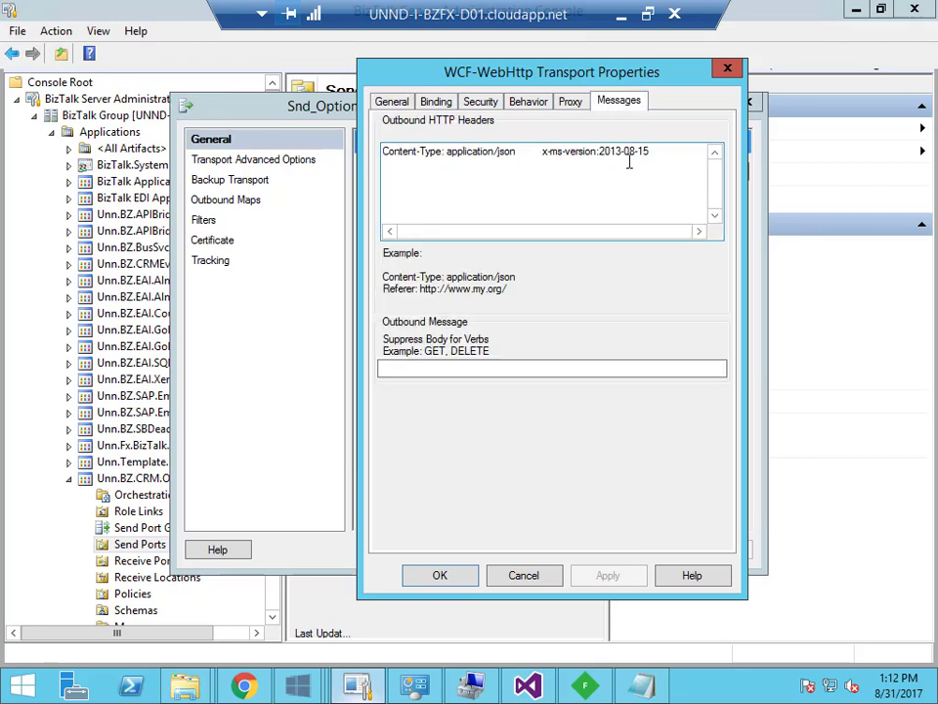